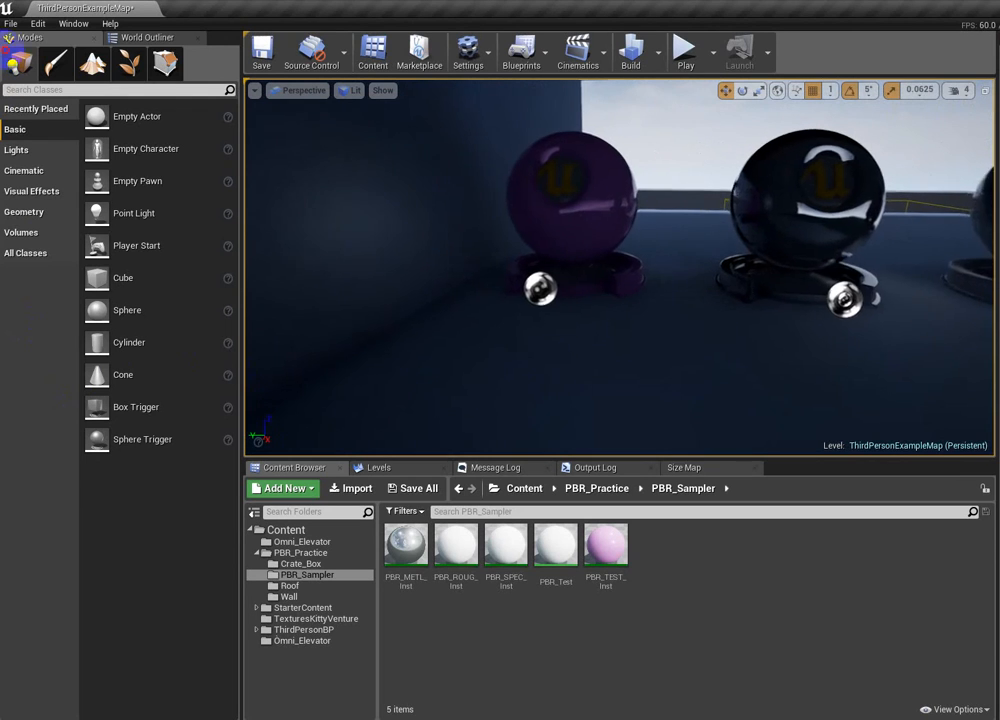
Examine the row of material sample balls in the level, comparing the matte, glossy and purple surfaces
middle_click_drag(620, 267, 675, 262)
mouse_move(620, 267)
left_mouse_down()
mouse_move(615, 305)
mouse_move(605, 270)
left_mouse_up()
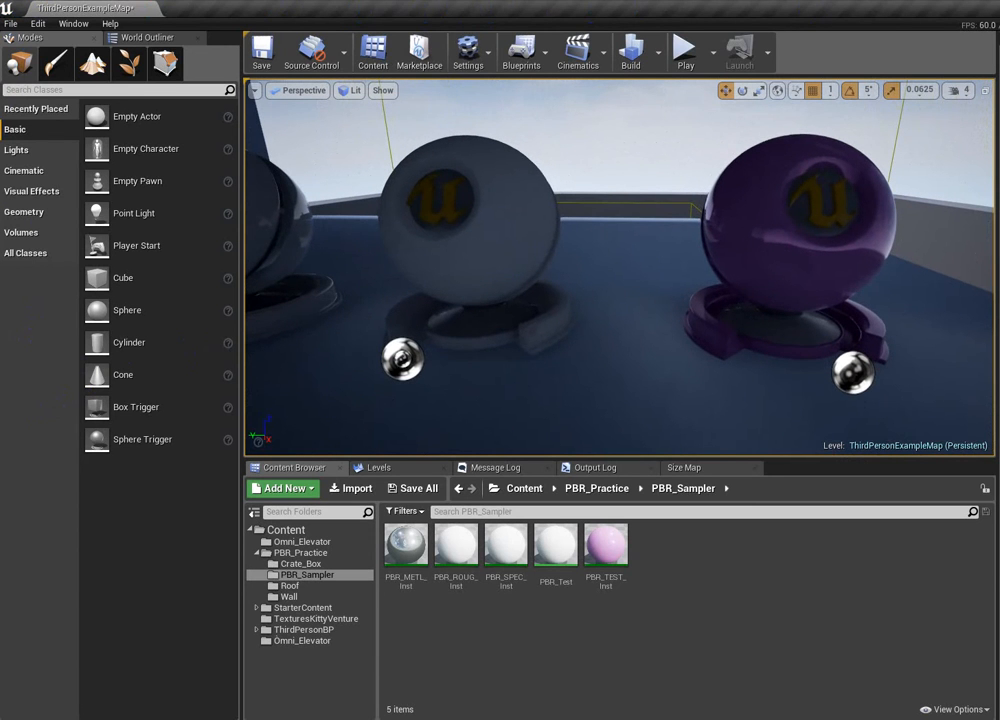
middle_click_drag(620, 267, 930, 267)
middle_click_drag(830, 267, 883, 280)
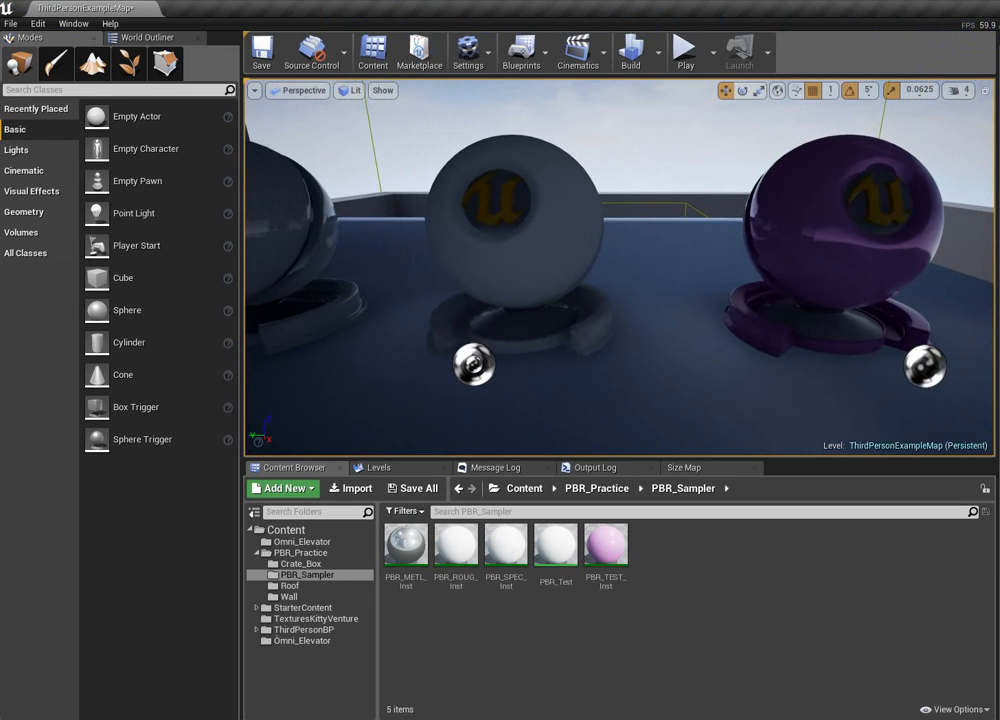
left_click_drag(883, 280, 838, 264)
middle_click_drag(838, 264, 963, 54)
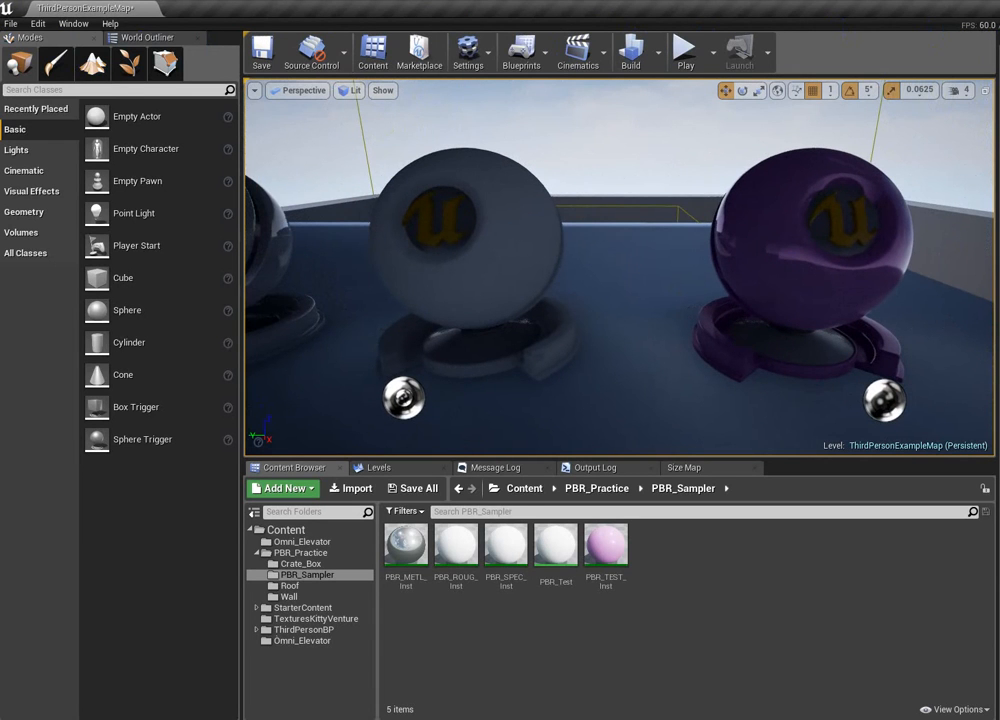
middle_click_drag(963, 54, 999, 22)
left_click_drag(620, 268, 628, 244)
middle_click_drag(628, 244, 510, 238)
left_click_drag(932, 17, 583, 55)
middle_click_drag(583, 55, 999, 56)
left_click_drag(620, 267, 596, 241)
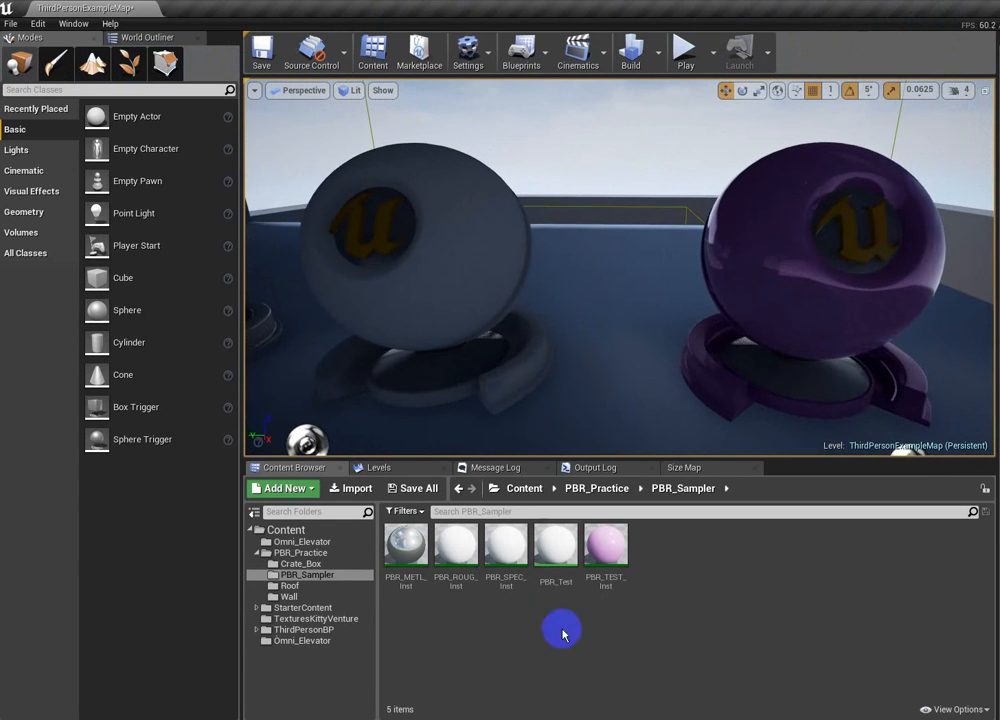
Open the PBR_Test parent material and inspect its Metallic parameter
left_click(553, 549)
double_click(553, 549)
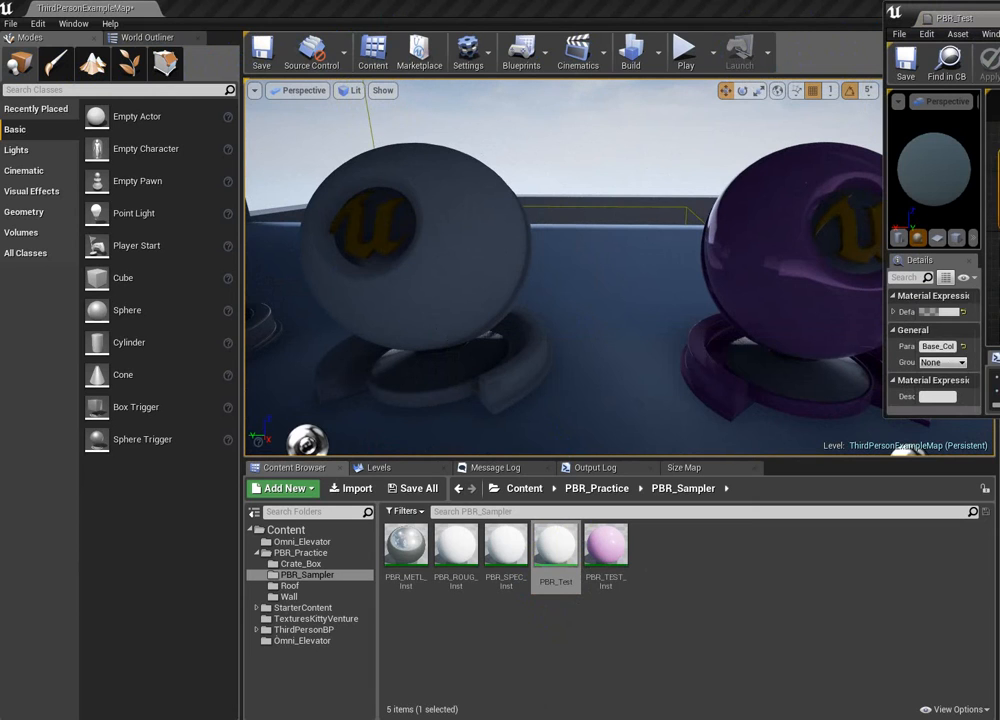
left_click(995, 177)
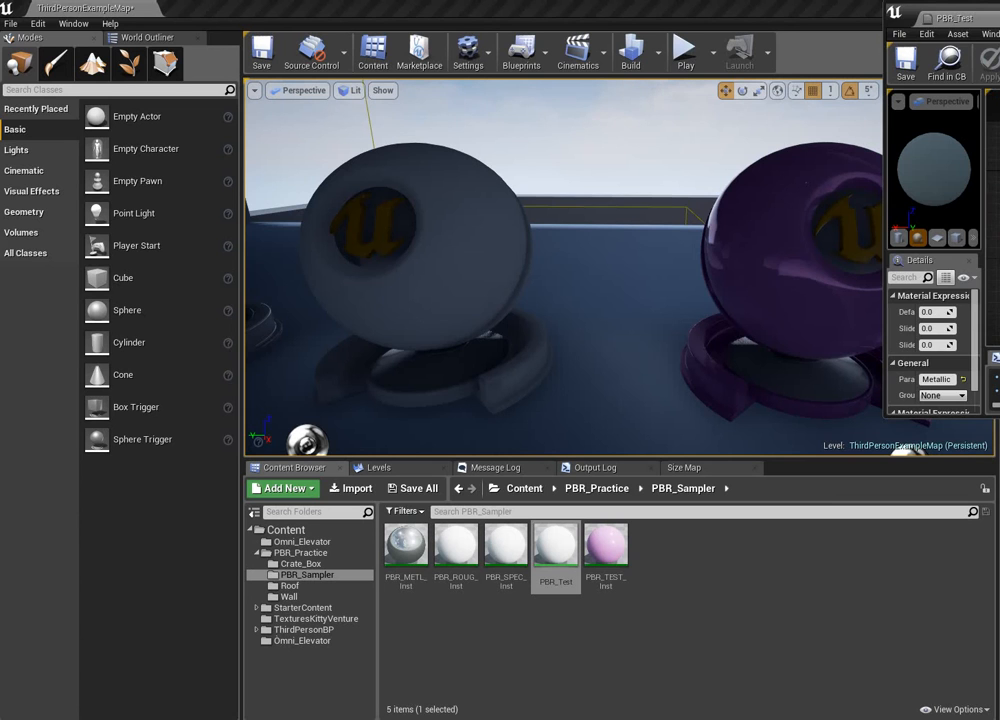
Bring the rough white sample ball into view and open its PBR_ROUG_Inst material instance at the scalar parameters
mouse_move(690, 259)
left_mouse_down()
mouse_move(686, 595)
mouse_move(719, 163)
mouse_move(754, 4)
mouse_move(797, 4)
mouse_move(221, 5)
mouse_move(243, 5)
mouse_move(687, 250)
left_mouse_up()
left_click(650, 151)
left_click(620, 245)
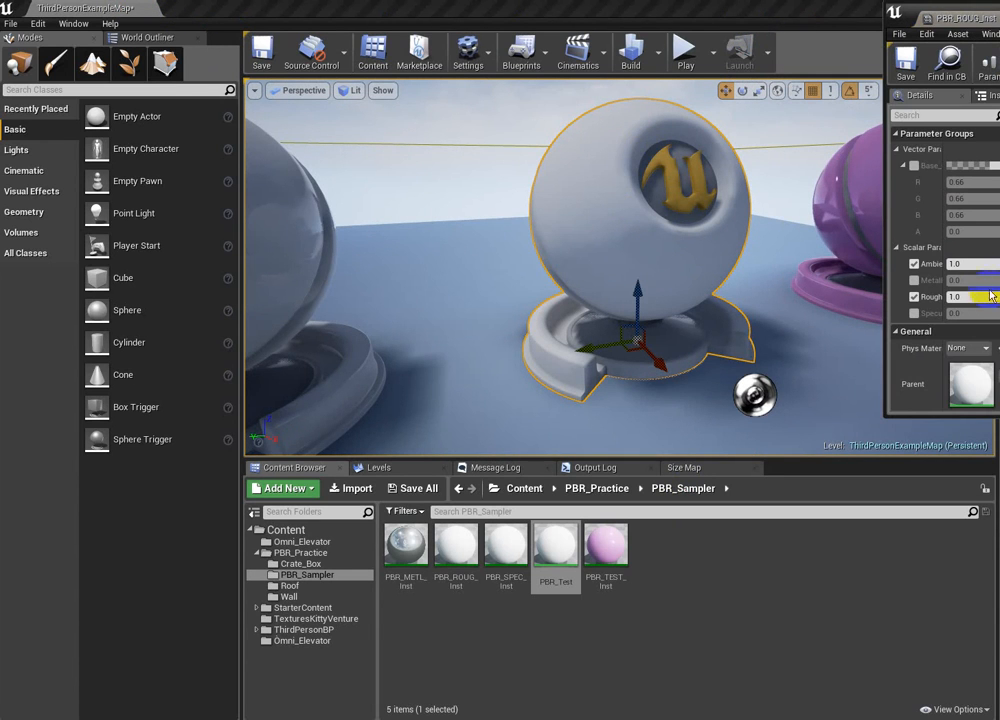
scroll(990, 260, "down", 1)
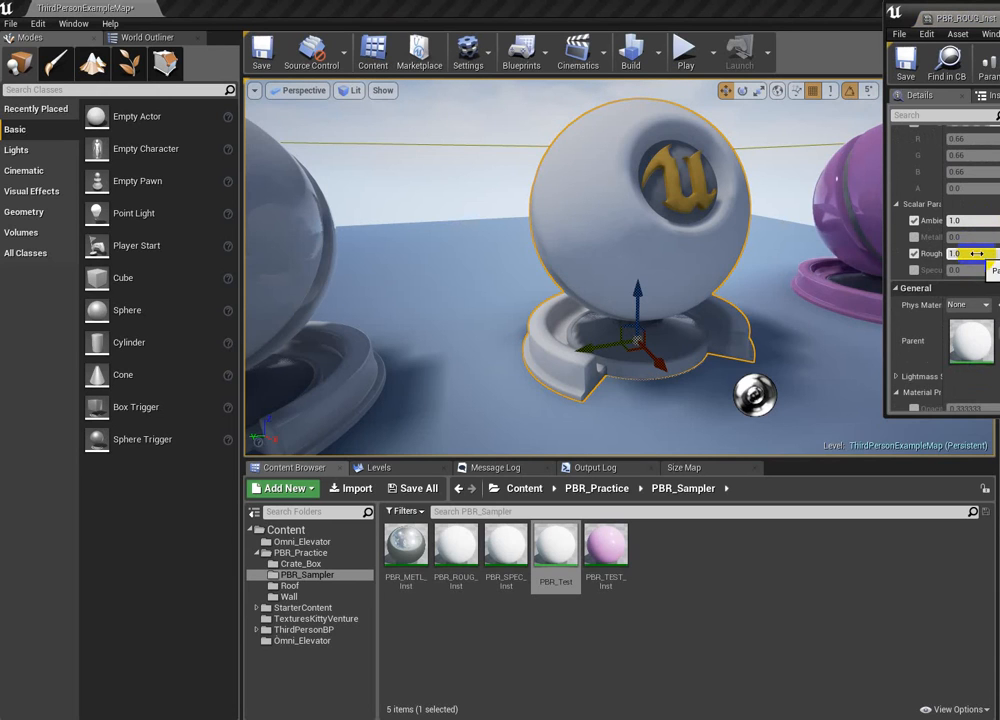
Try a Roughness of 0 in PBR_ROUG_Inst, inspect the ball up close, and return Roughness to 1
left_click(976, 253)
type("0")
key("Return")
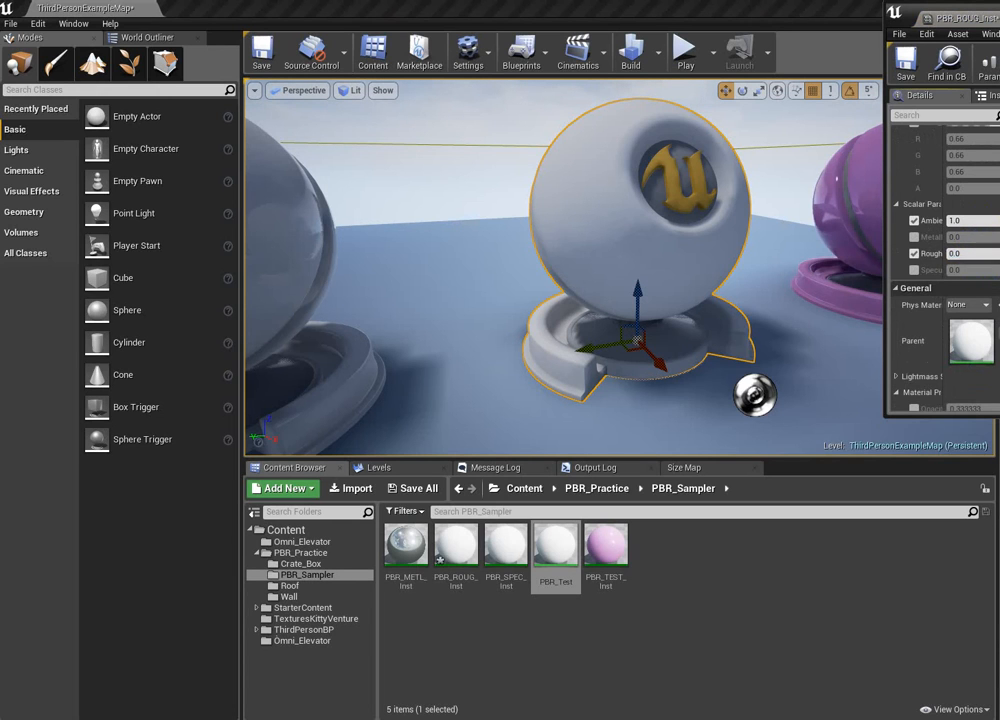
left_click_drag(787, 366, 828, 271)
right_click_drag(828, 271, 800, 267)
left_click(973, 254)
type("1")
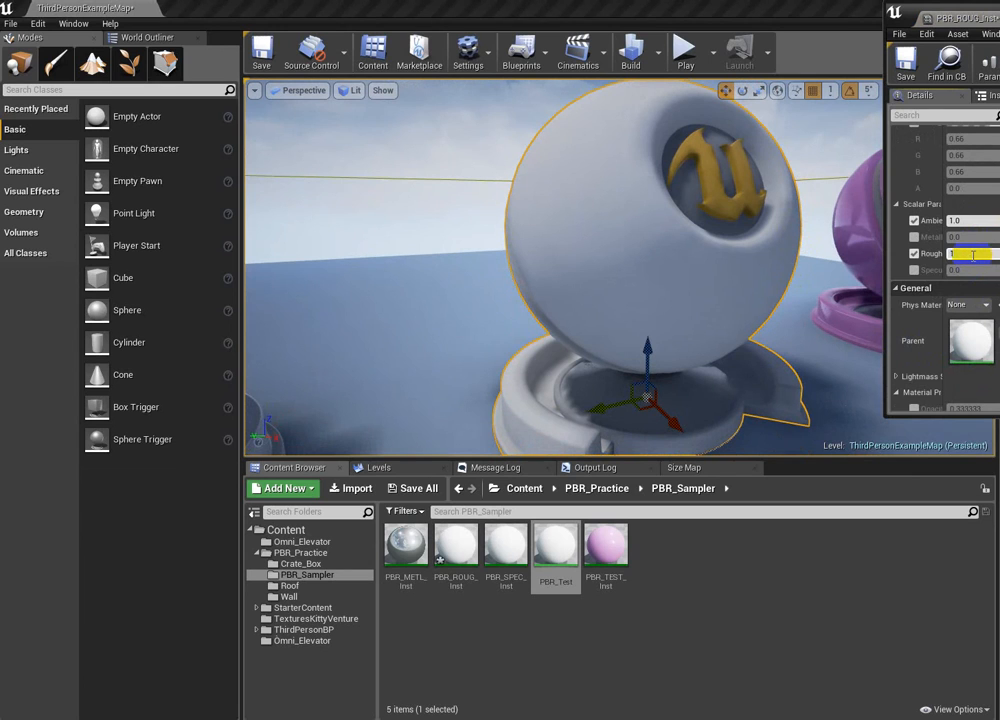
key("Return")
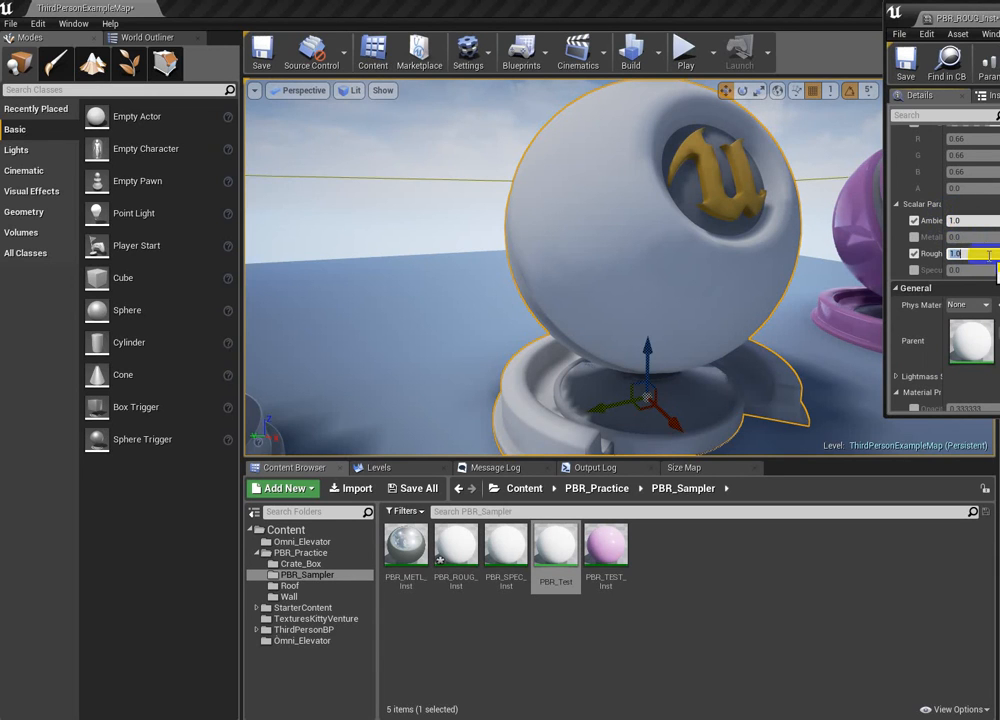
Try ambient parameter values of 0.1 and 0 on the rough ball's instance, and return the parameter to 1
left_click(955, 221)
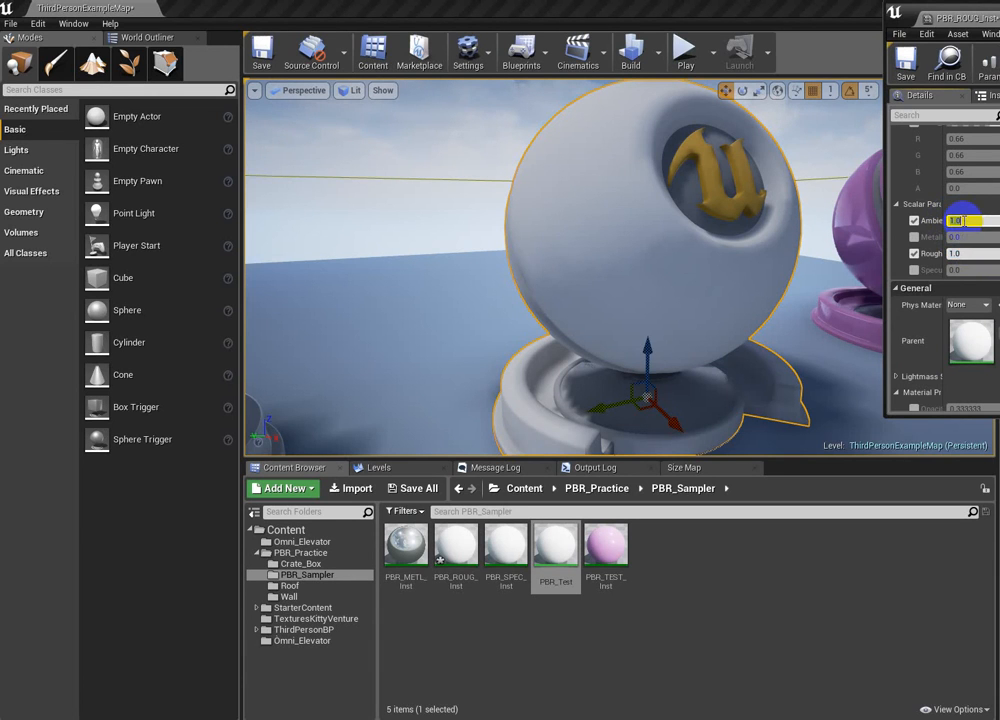
type("1")
key("Return")
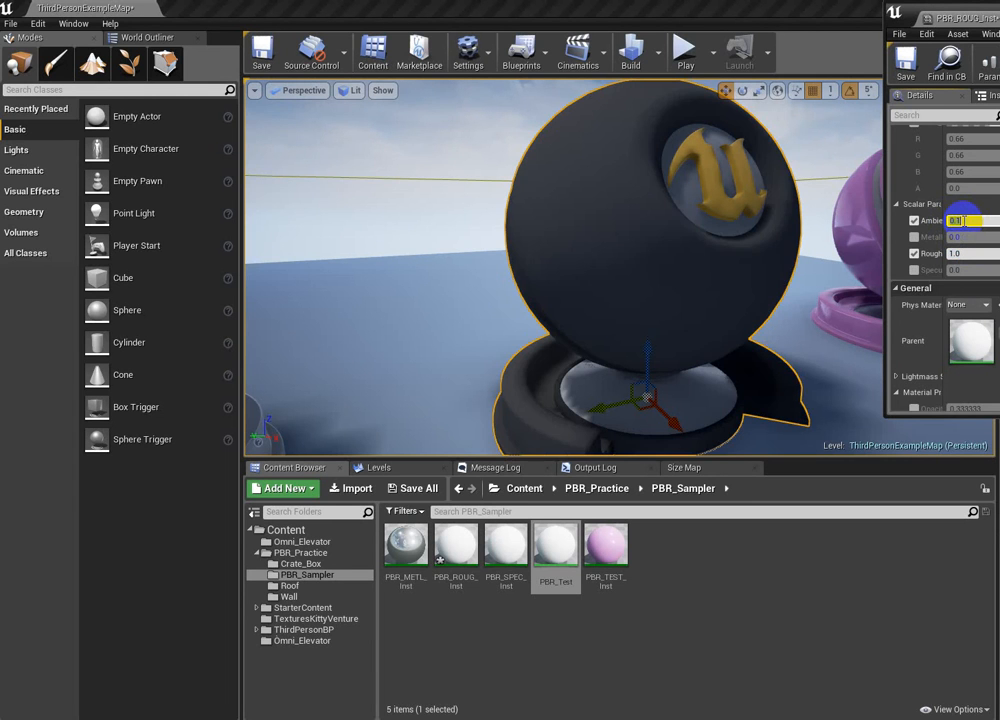
mouse_move(759, 272)
left_mouse_down()
mouse_move(756, 291)
mouse_move(759, 269)
left_mouse_up()
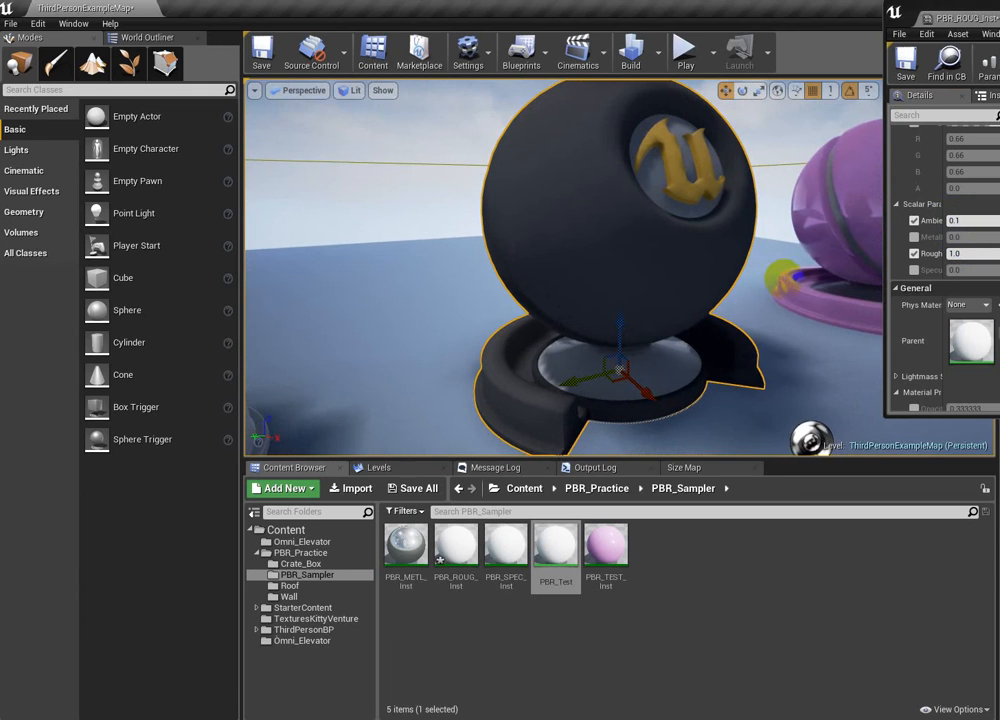
left_click(970, 221)
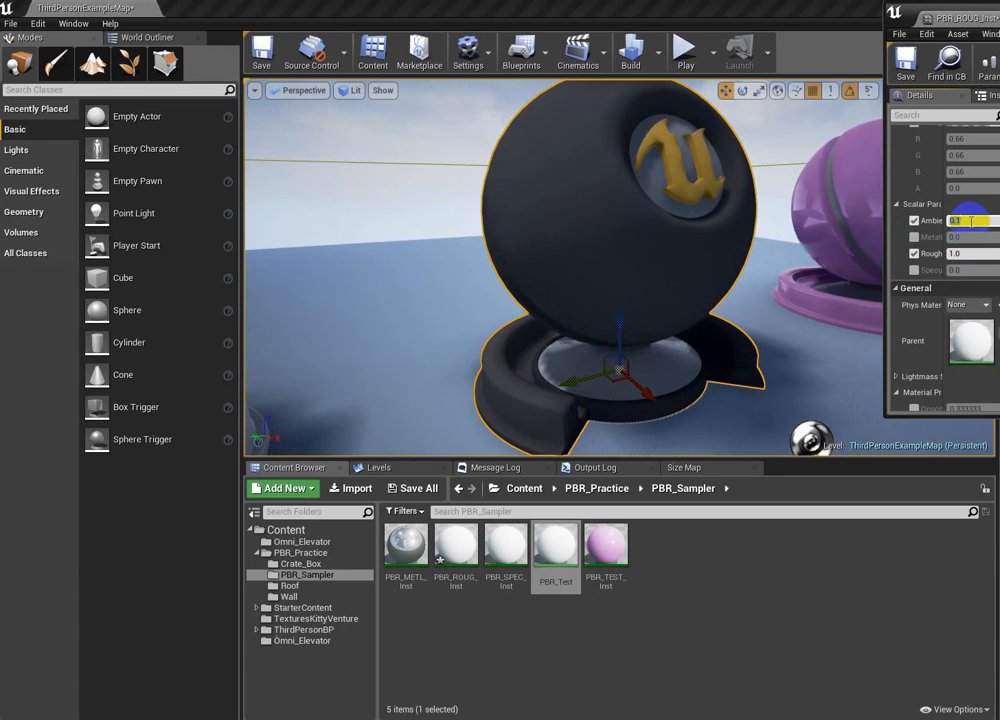
type("0")
key("Return")
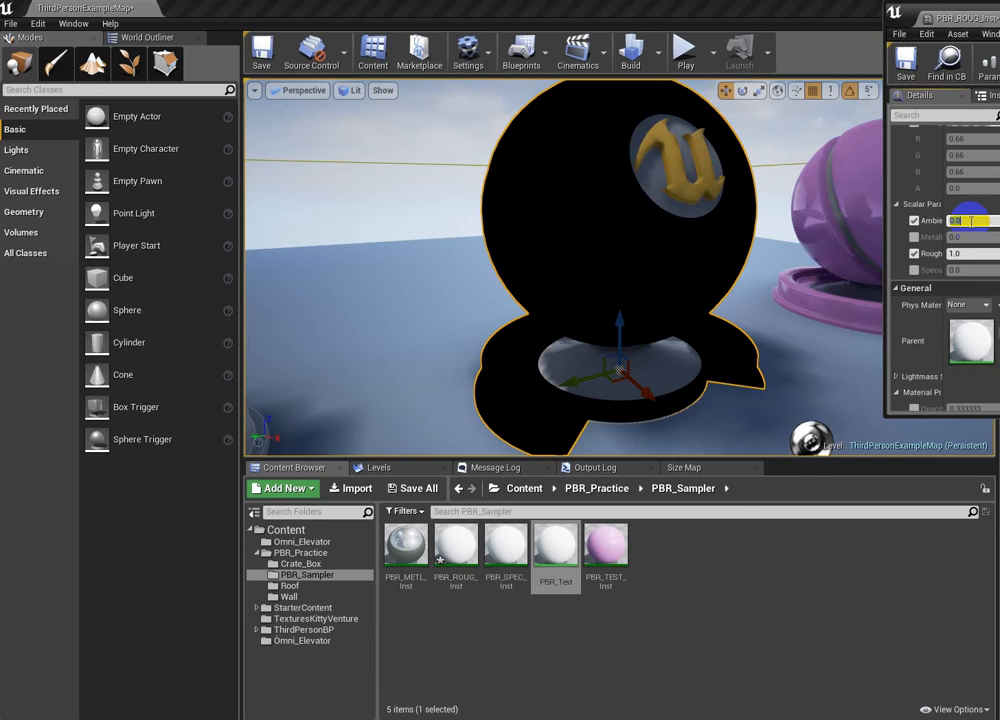
type("1")
key("Return")
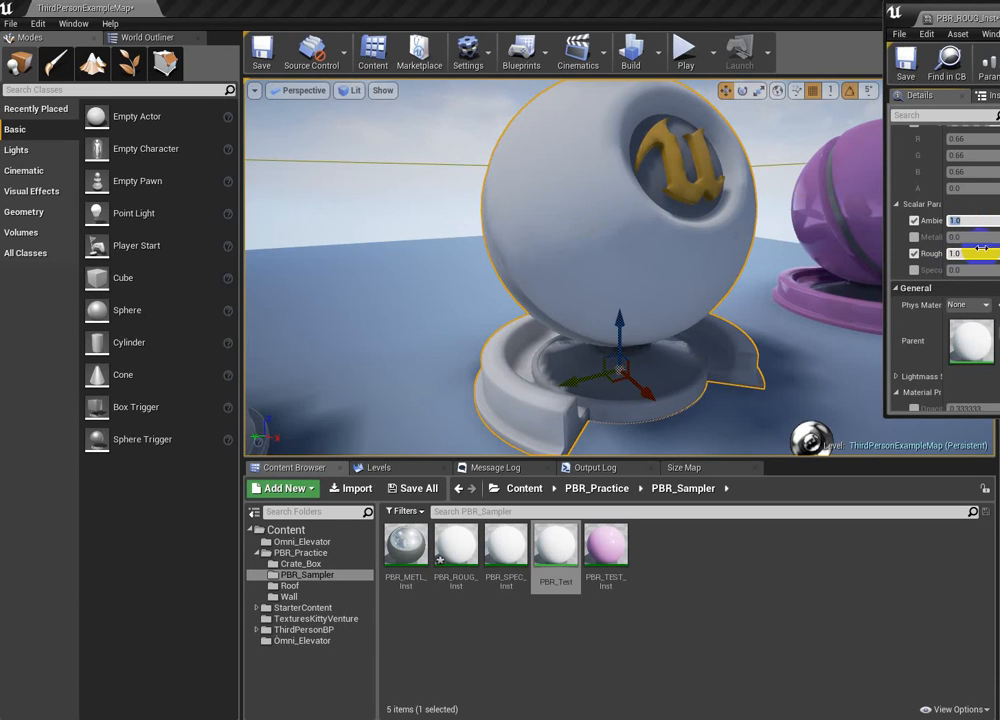
Set the Roughness of PBR_ROUG_Inst to 0.0 for comparison on the white ball
left_click(983, 254)
type("0.0")
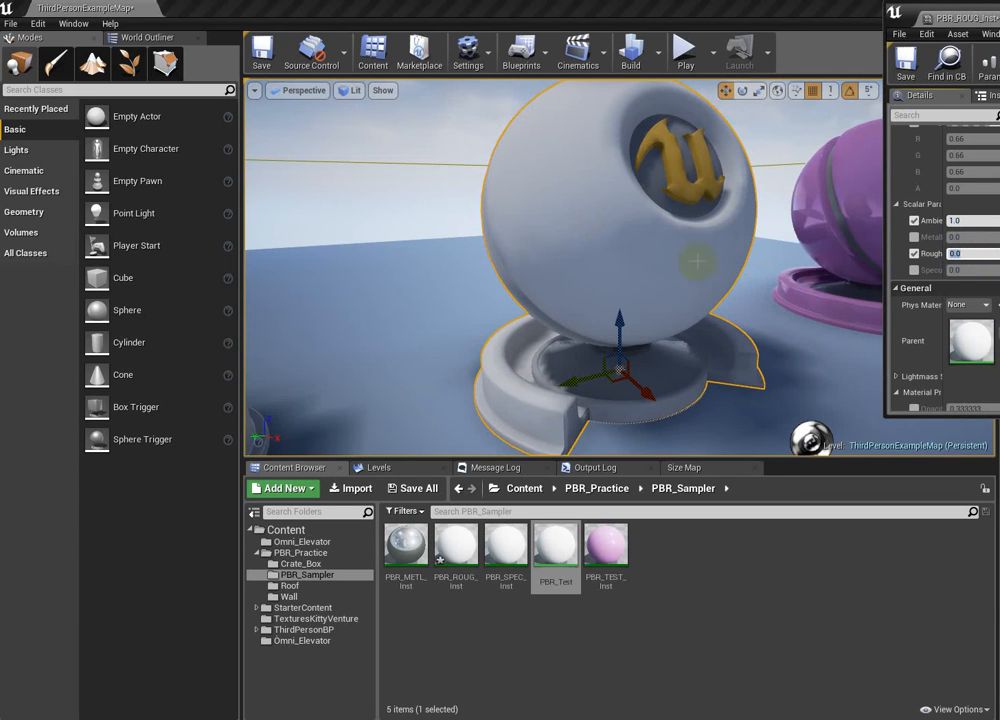
left_click(700, 215)
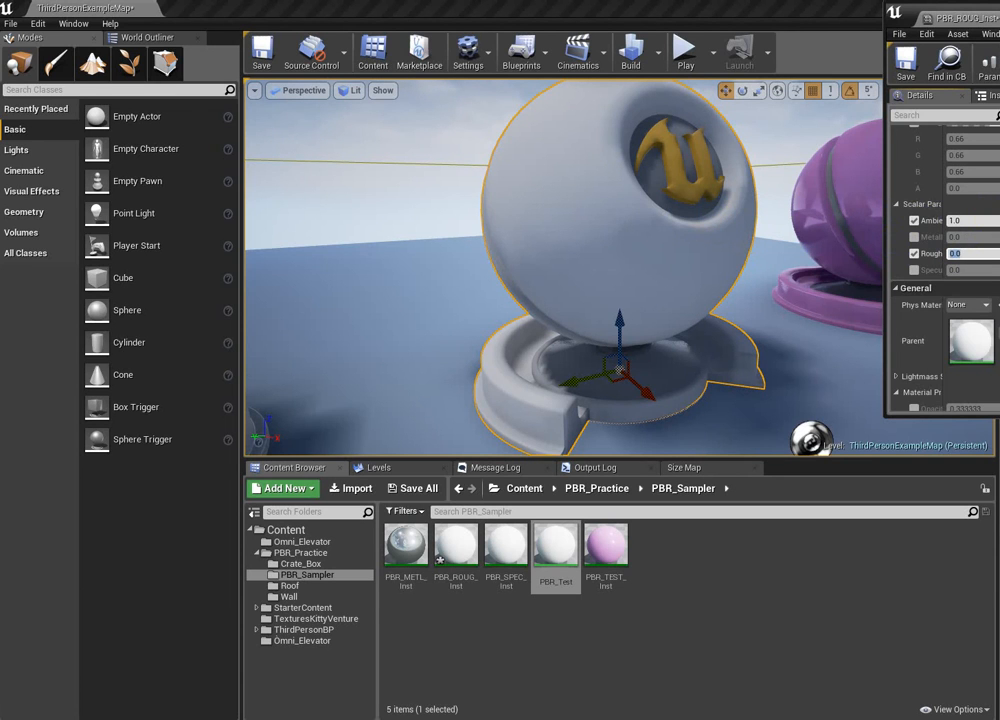
Override the base color of PBR_ROUG_Inst with yellow, using R 1.0, G 0.543315 and B 0.0
scroll(945, 268, "up", 1)
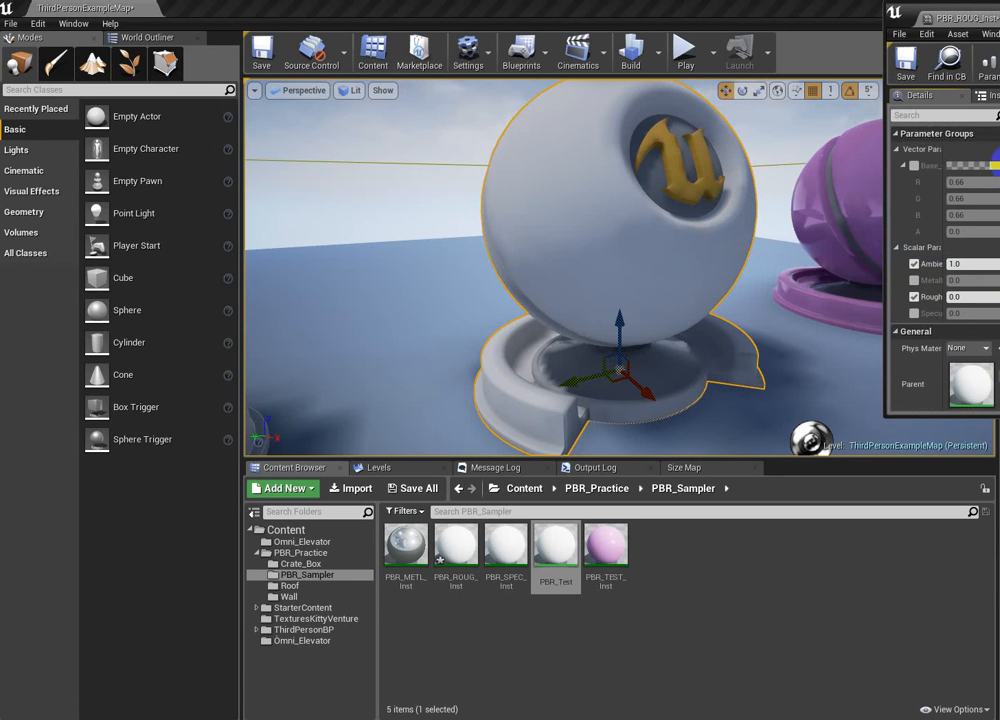
left_click(913, 165)
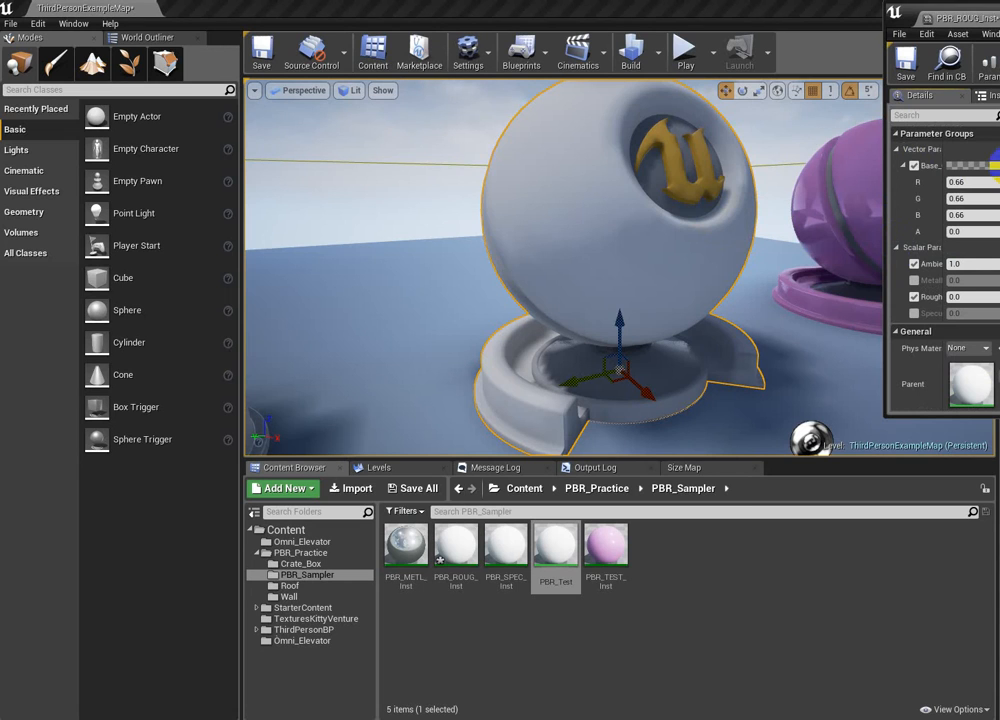
left_click(997, 166)
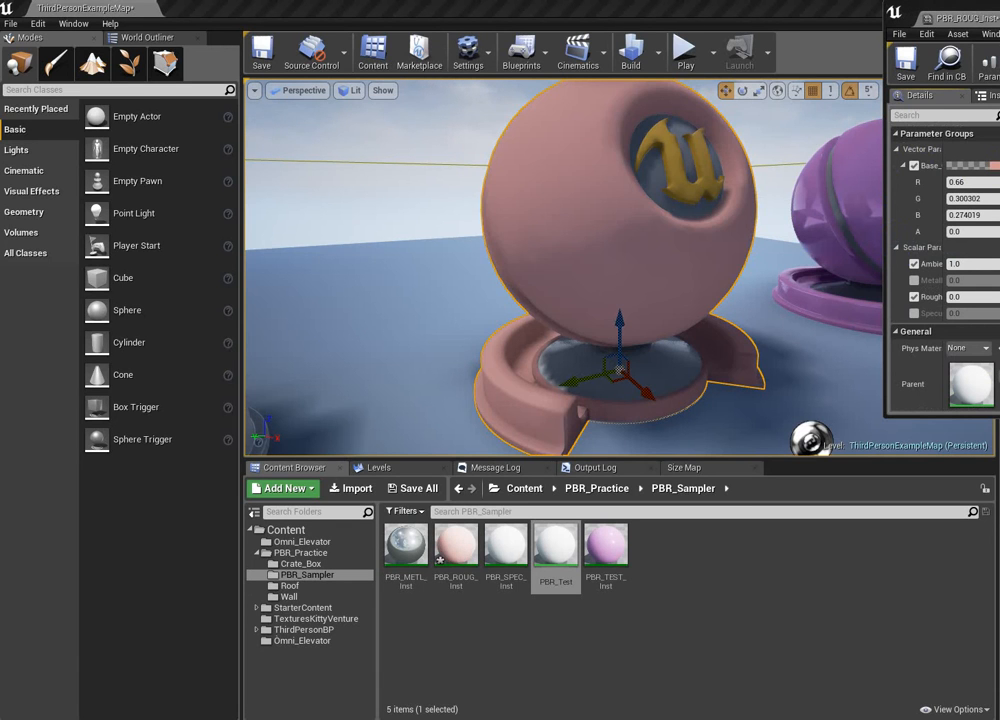
left_click_drag(998, 240, 998, 150)
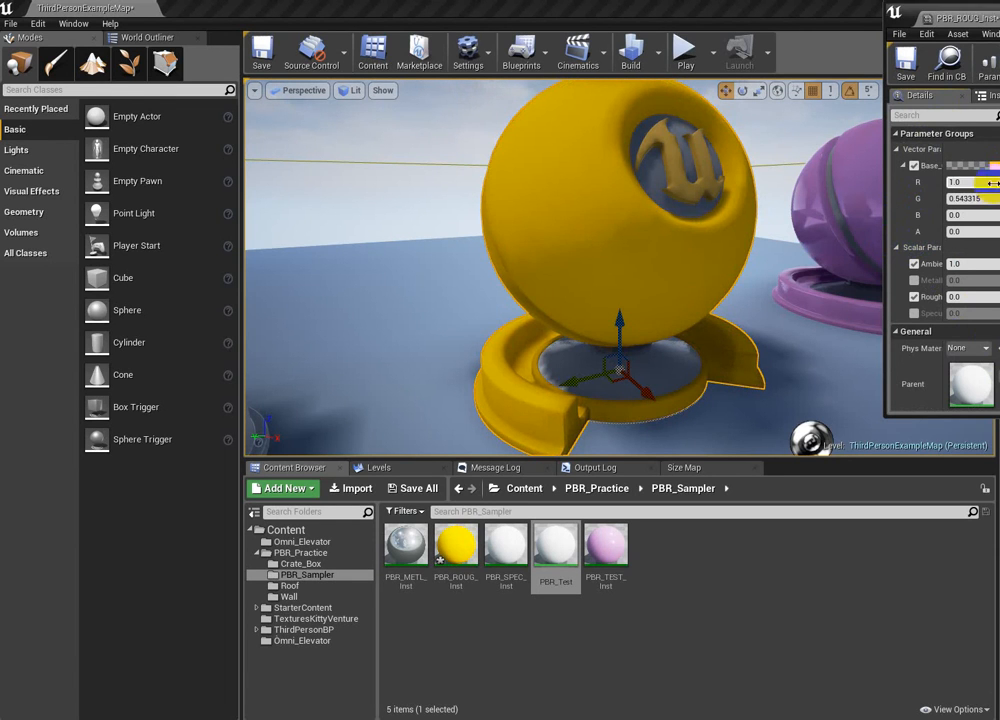
Vary the ambient parameter on the yellow ball between about 0.88 and just below 0, and return it to 1
left_click_drag(978, 264, 931, 285)
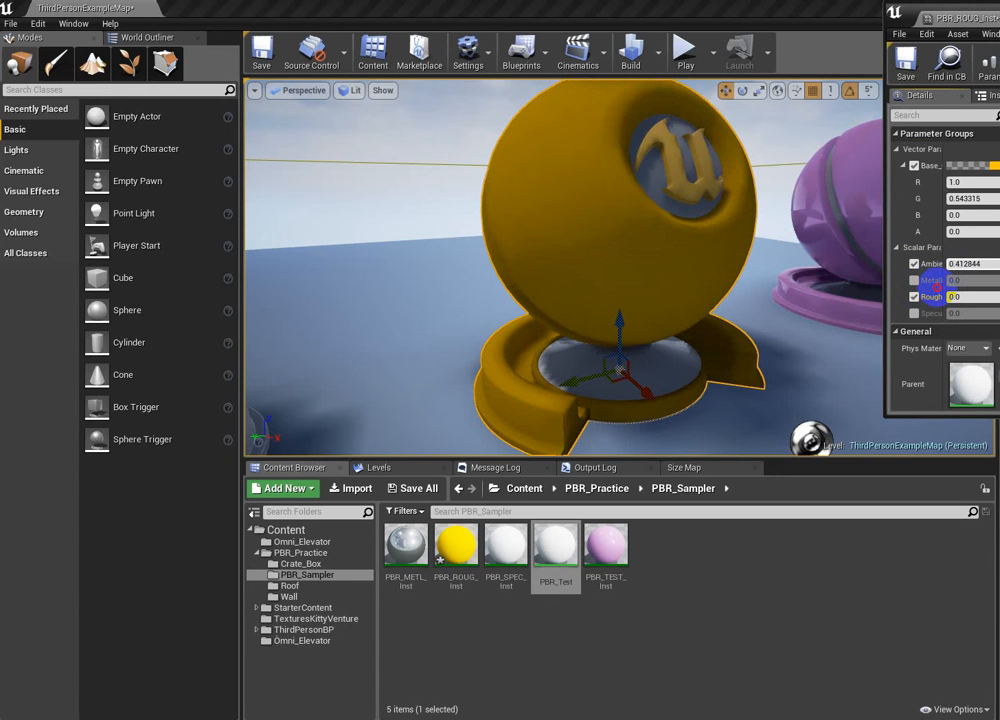
left_click_drag(931, 284, 985, 290)
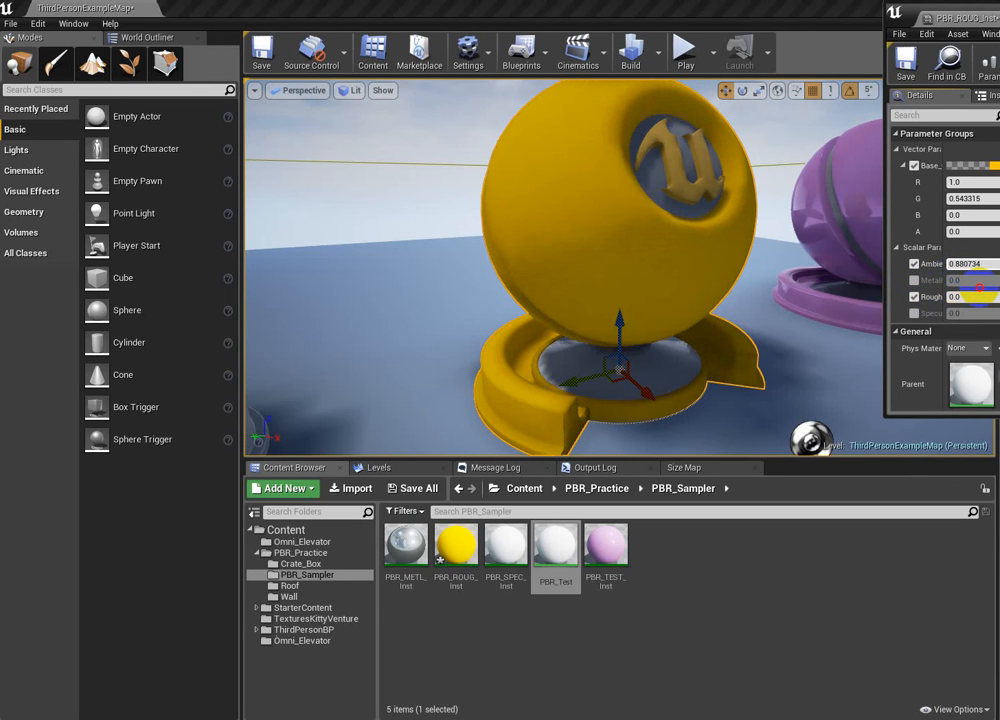
left_click_drag(980, 287, 903, 286)
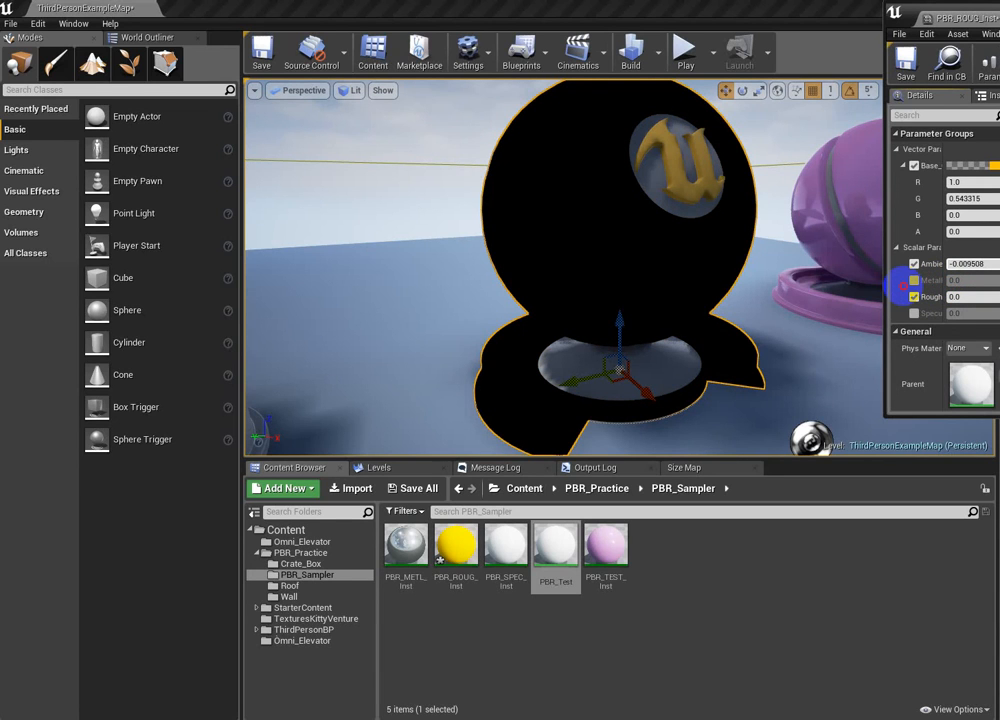
left_click(990, 263)
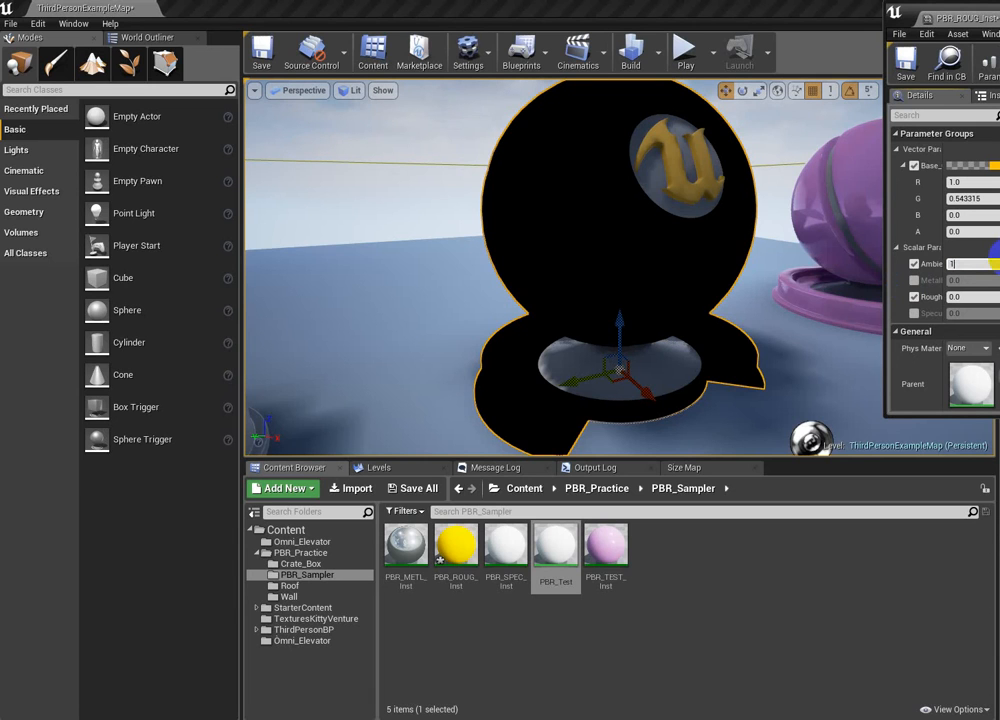
type("1")
key("Return")
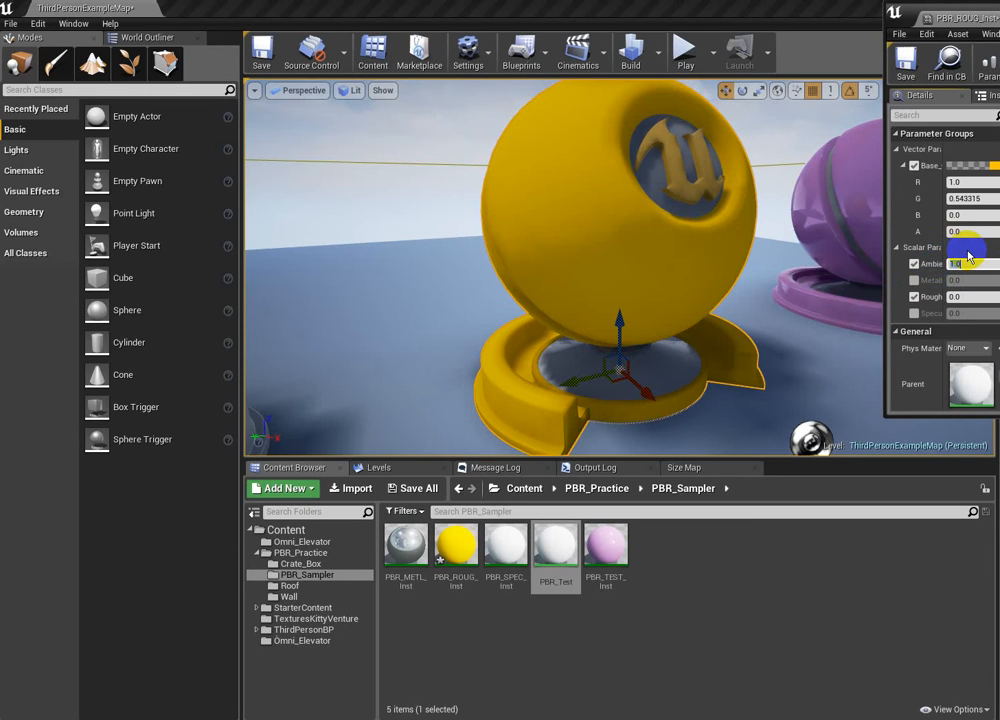
Try an ambient parameter value of 16 on the yellow ball, and restore it to 1
type("16")
key("Return")
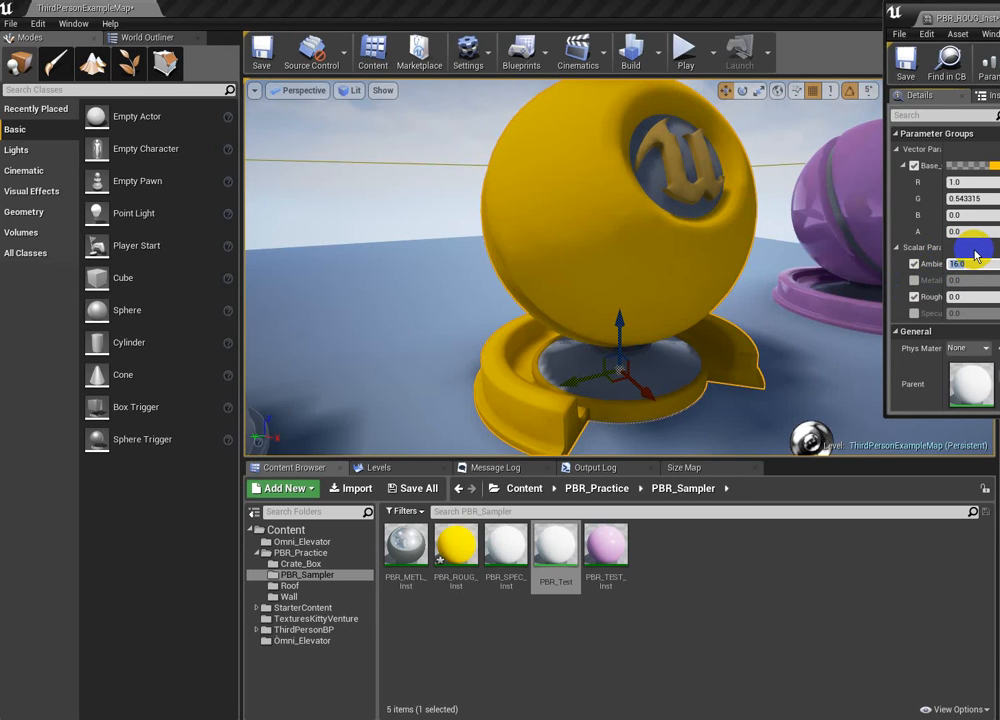
type("1")
key("Return")
Set the Roughness of PBR_ROUG_Inst to 1 and disable its base color override
left_click(982, 296)
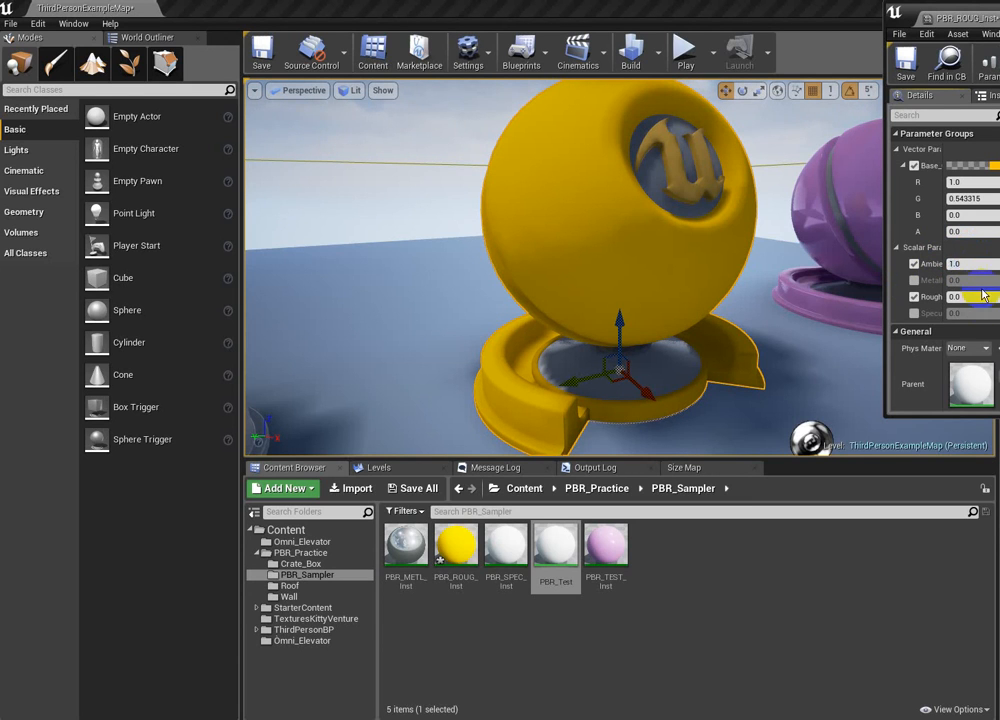
type("1")
key("Return")
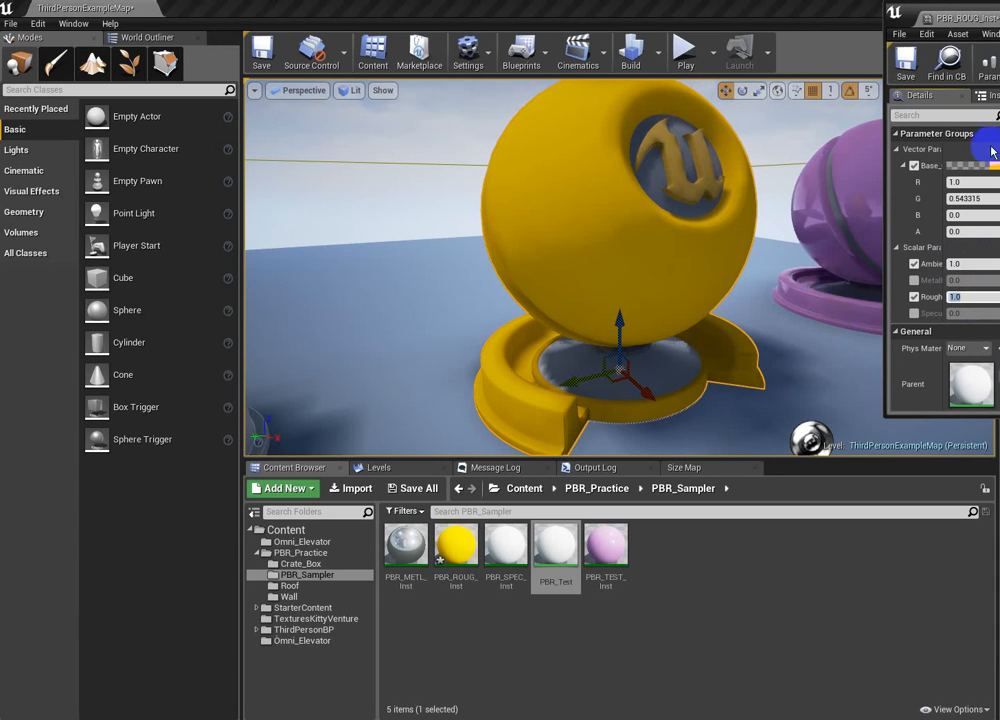
left_click(913, 165)
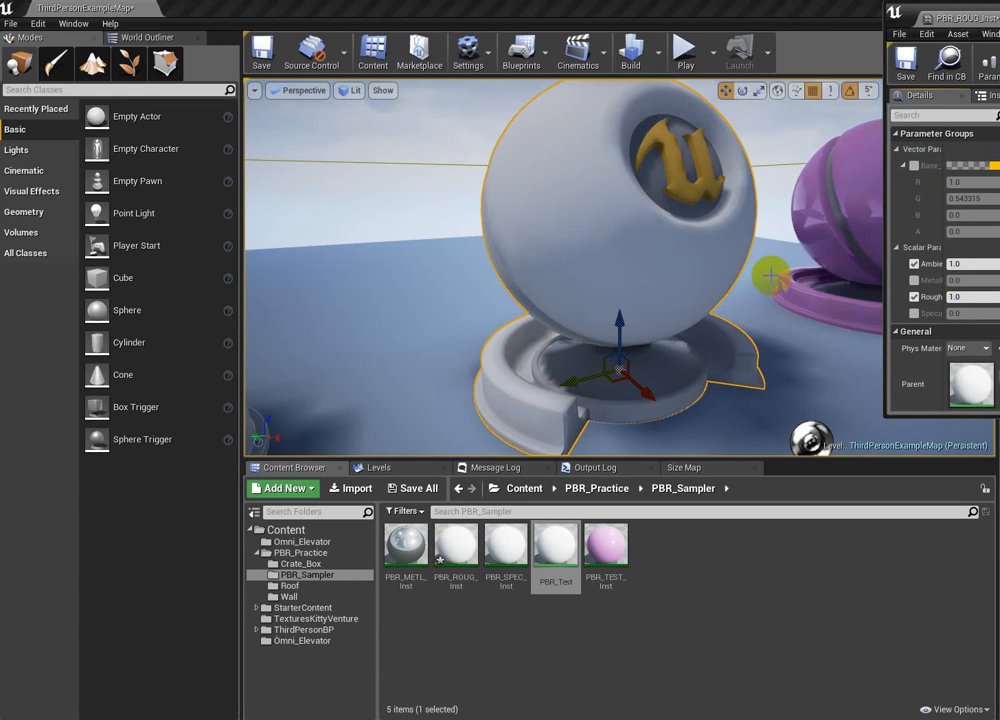
Select the glossy white ball beside the rough one and examine its Specular material parameters and surface reflections
right_click_drag(771, 275, 752, 272)
key("g")
left_click_drag(748, 272, 262, 357)
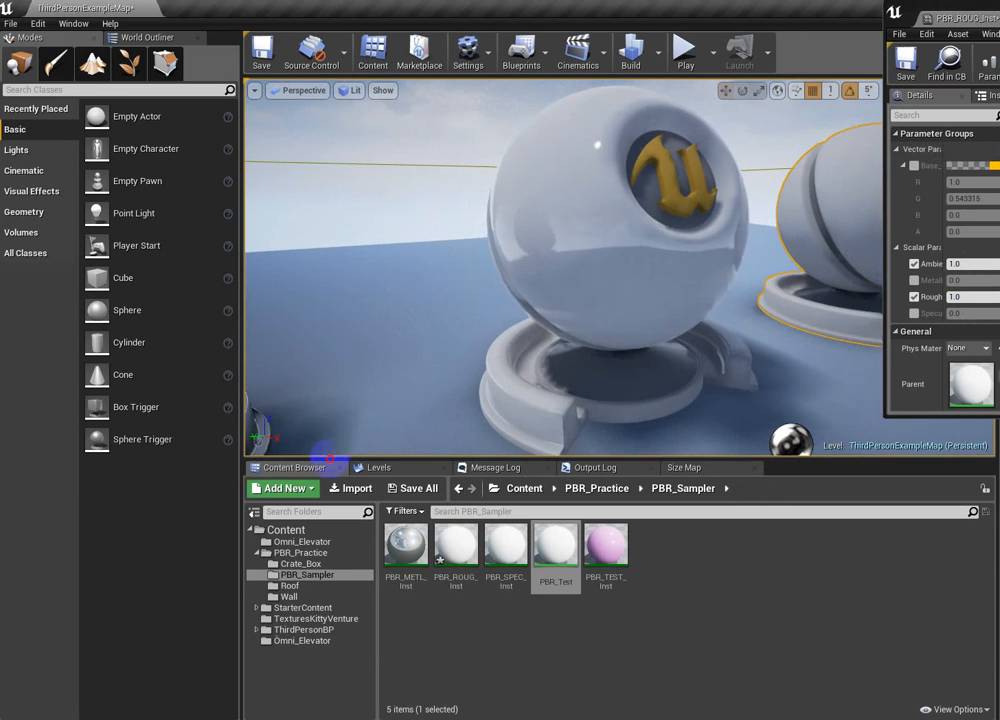
left_click(614, 234)
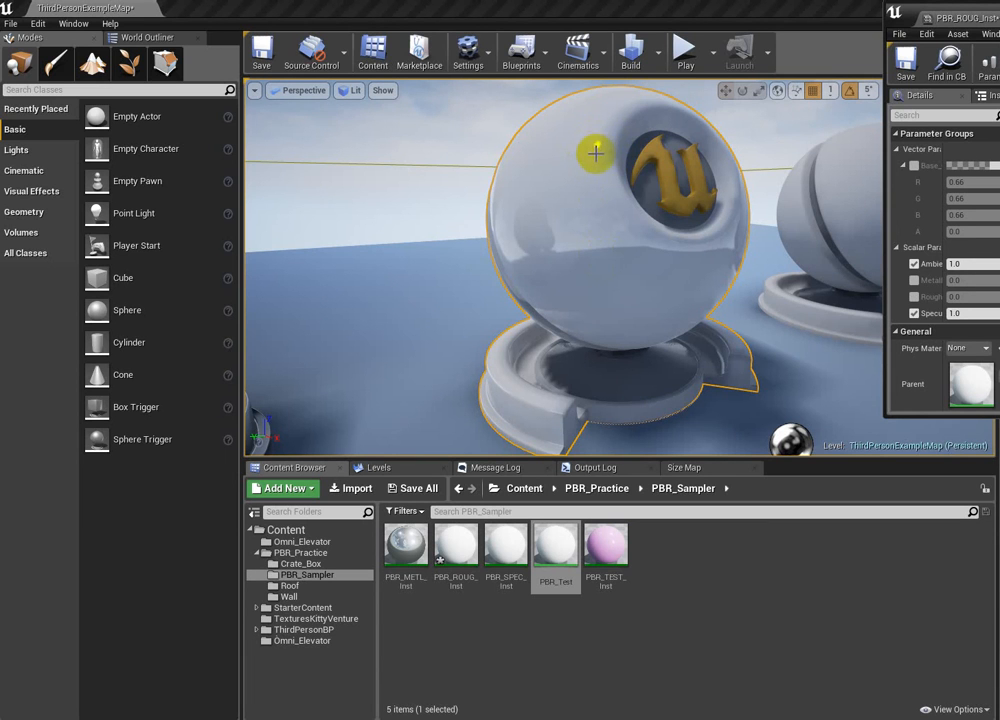
left_click_drag(634, 257, 850, 150)
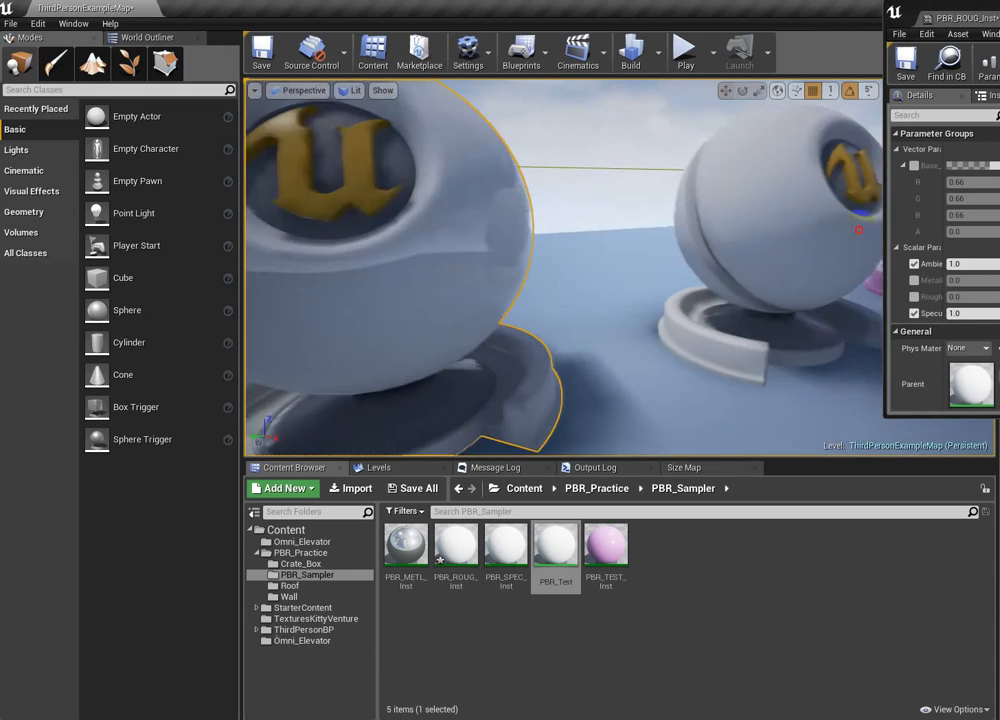
Lower the glossy white ball's Specular parameter to 0.1 and its ambient parameter to 0.1
left_click(975, 309)
type(".1")
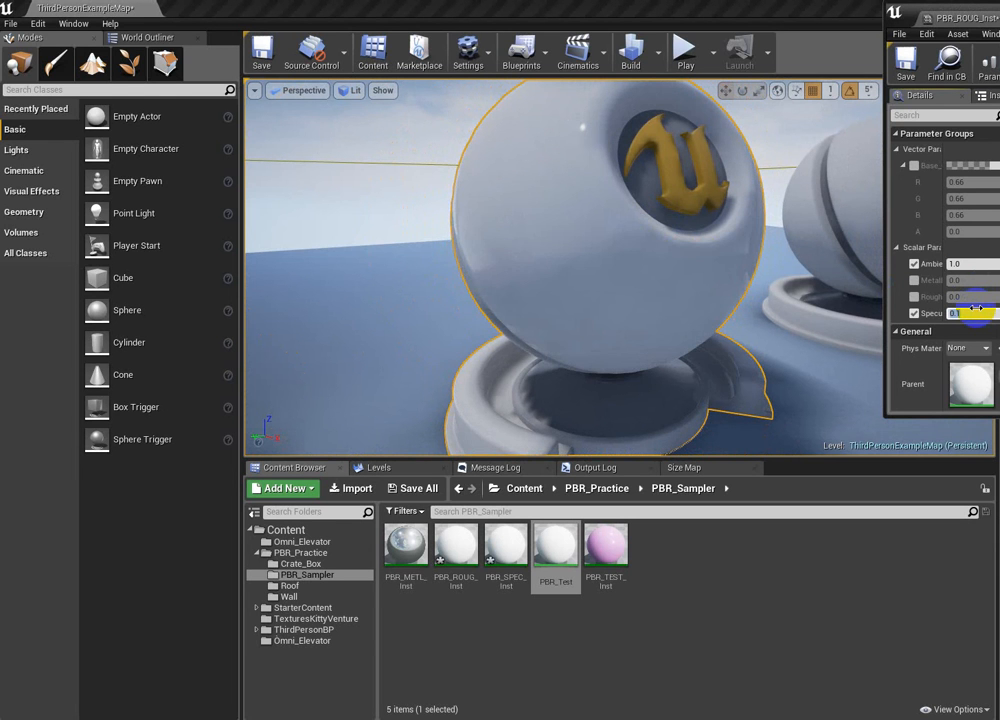
left_click_drag(647, 339, 559, 243)
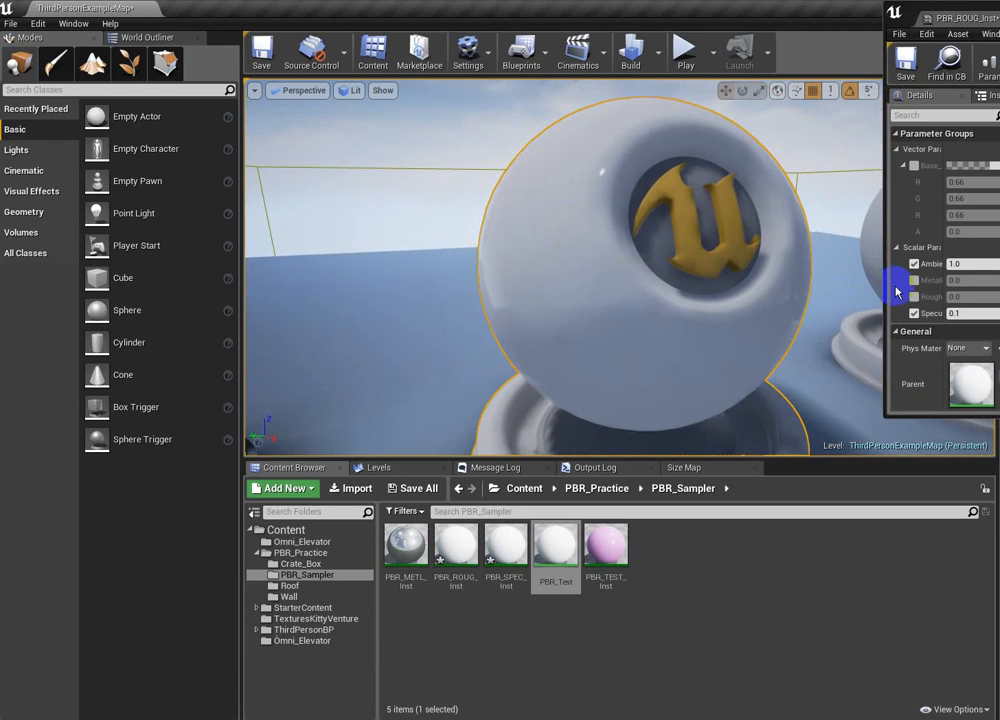
left_click(980, 264)
type(".1")
key("Return")
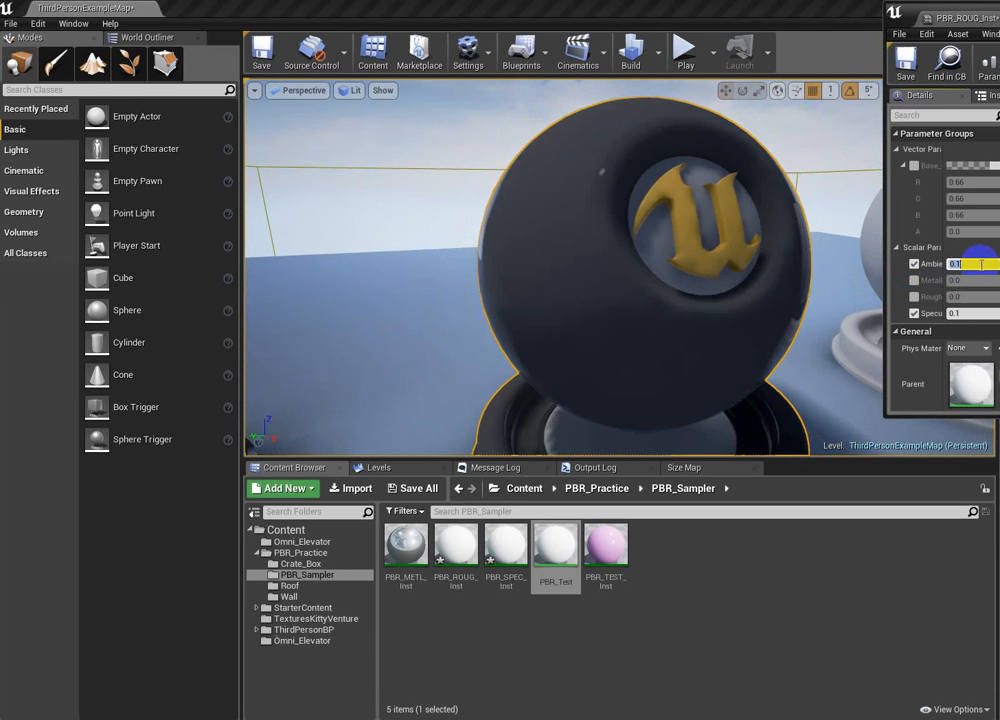
Set the darkened ball's Specular parameter to 1 and restore its ambient parameter to 1
left_click(979, 313)
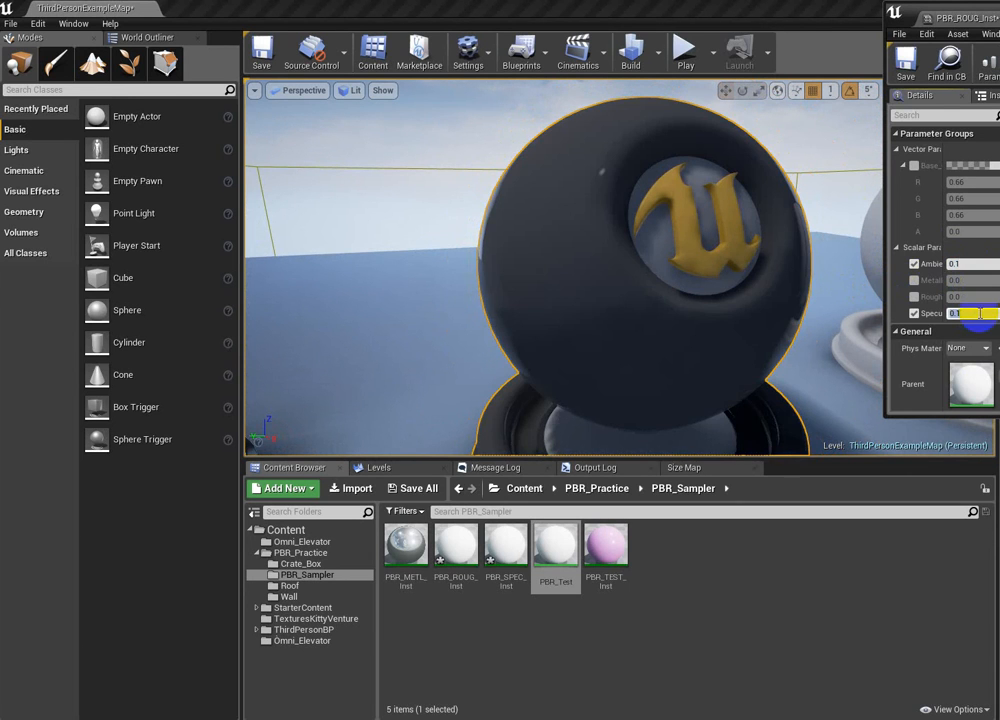
type("1")
key("Return")
mouse_move(672, 343)
left_mouse_down()
mouse_move(690, 344)
mouse_move(692, 357)
mouse_move(678, 322)
mouse_move(687, 306)
mouse_move(689, 341)
left_mouse_up()
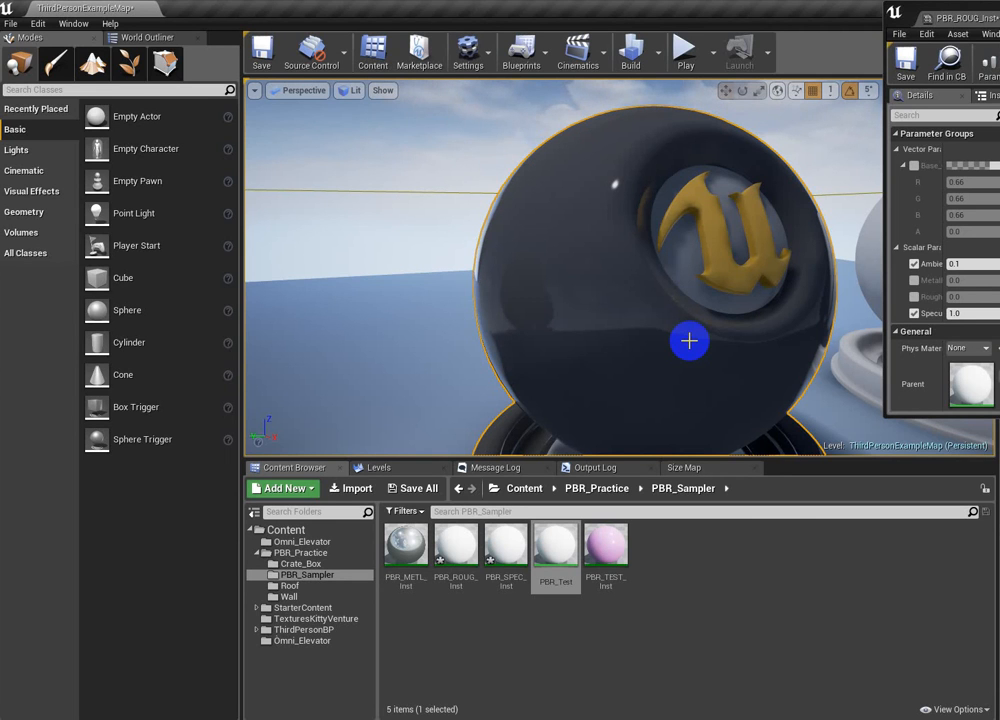
left_click(985, 263)
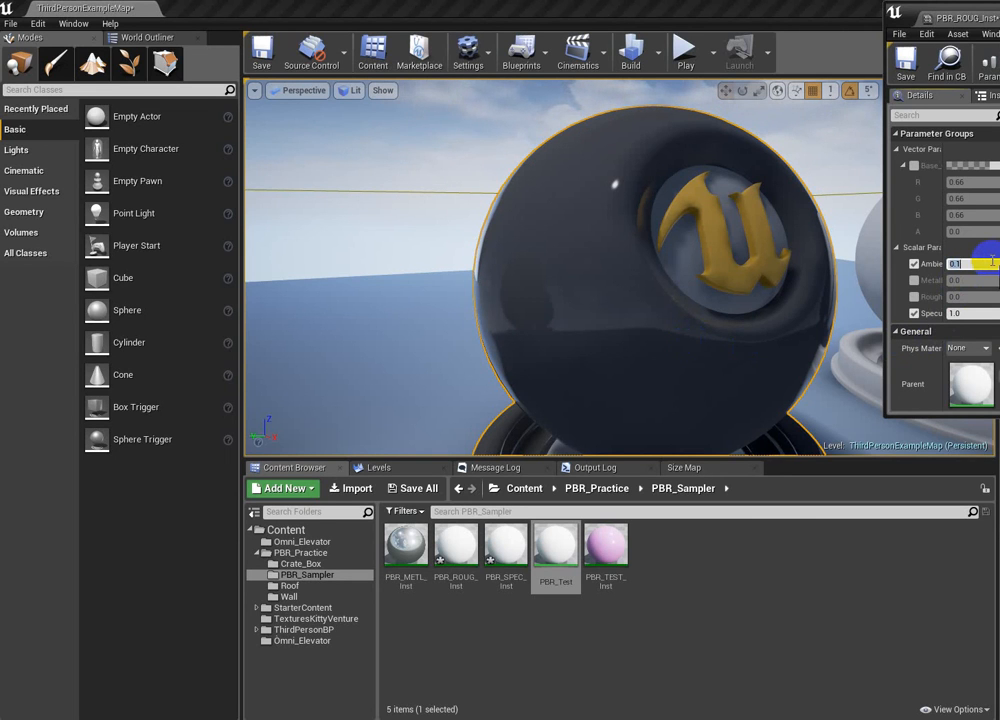
type("1")
key("Return")
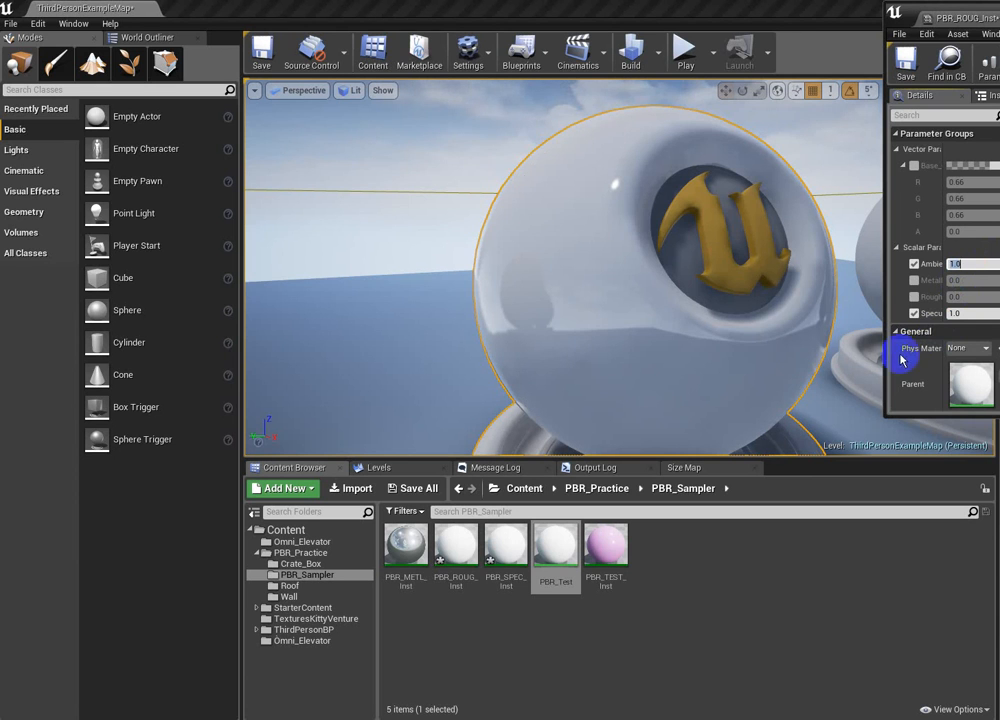
Select the chrome ball and try an ambient value of 0 in the material instance whose parameters are displayed
left_click_drag(743, 237, 300, 430)
left_click(628, 281)
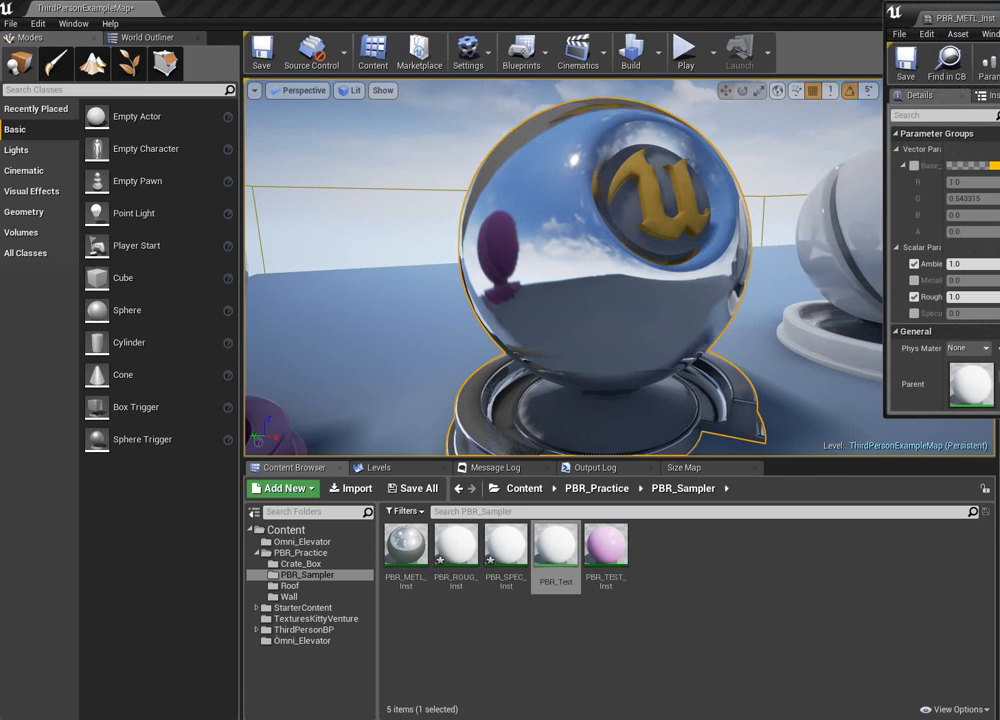
left_click(987, 263)
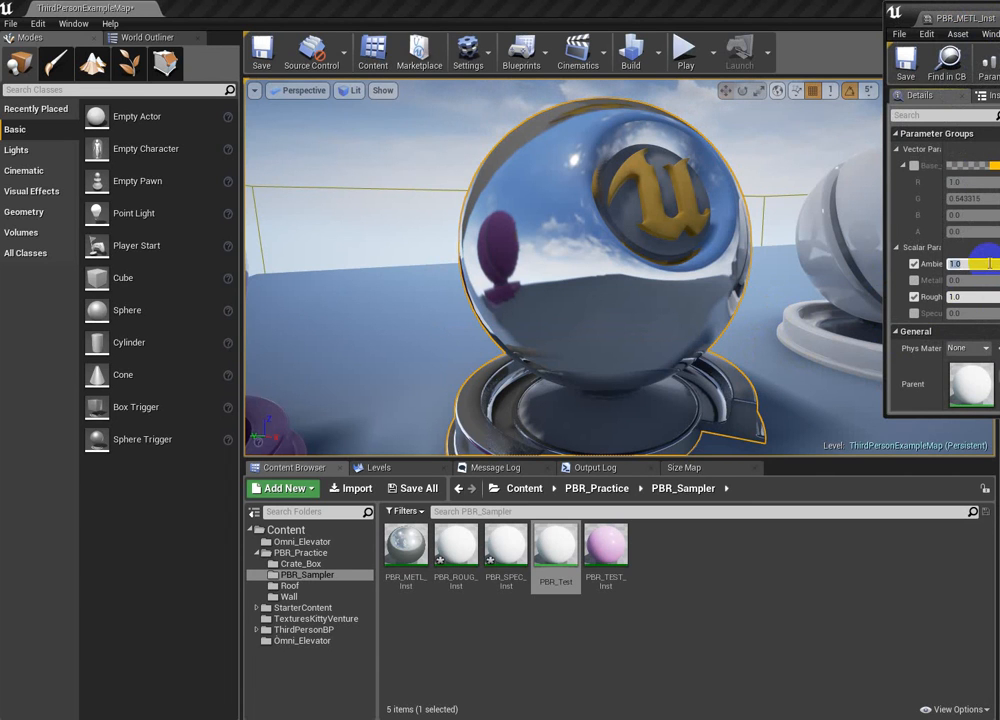
type("0.0")
key("Return")
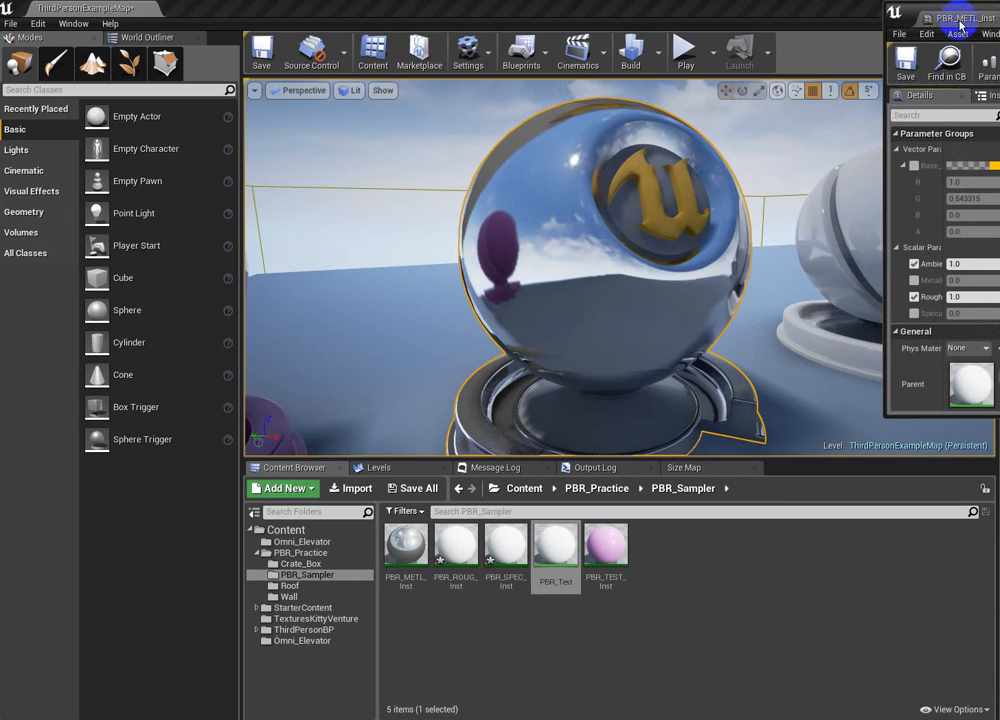
Try an ambient value of 0 in PBR_METL_Inst on the chrome ball, and restore it to 1
left_click(976, 263)
type("0")
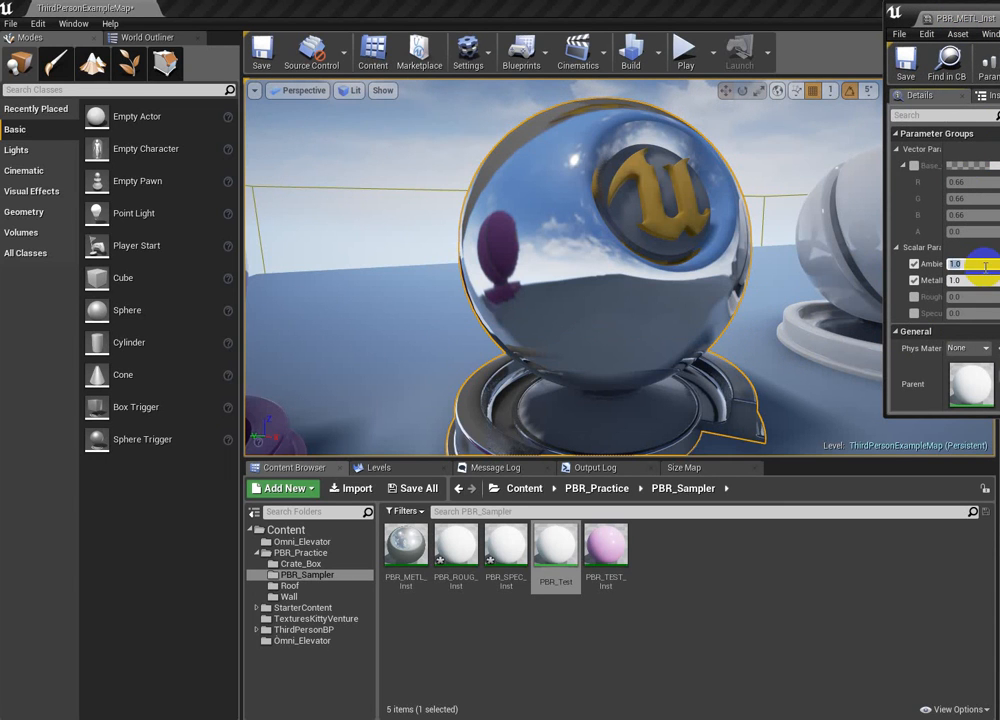
key("Return")
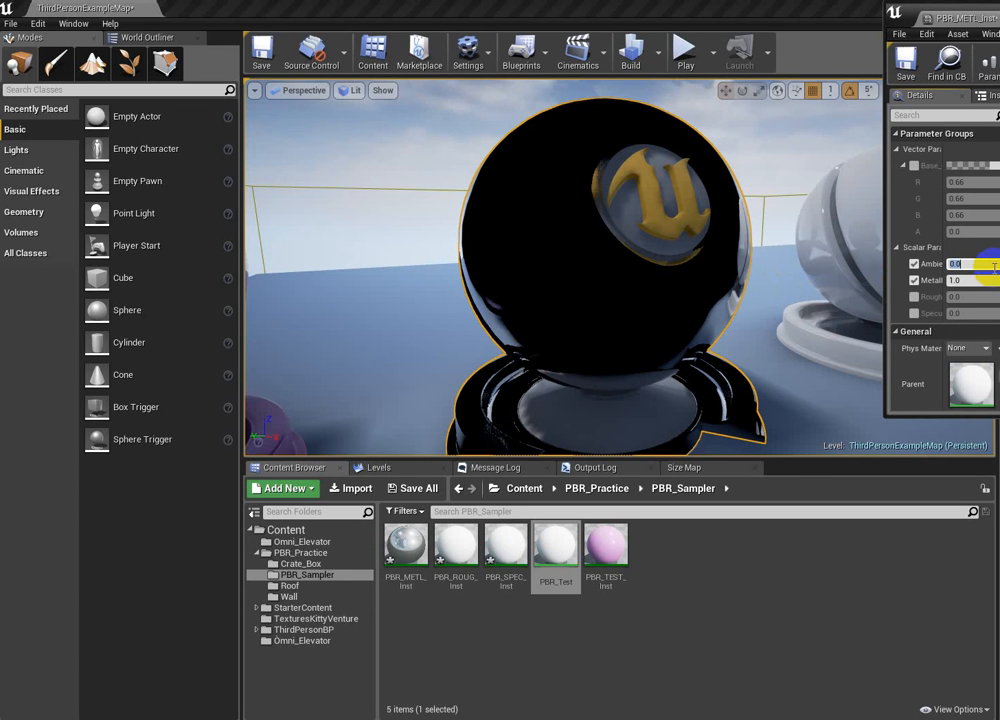
mouse_move(784, 358)
left_mouse_down()
mouse_move(786, 283)
mouse_move(710, 353)
mouse_move(769, 483)
mouse_move(730, 674)
mouse_move(748, 319)
mouse_move(772, 283)
mouse_move(766, 413)
mouse_move(719, 558)
mouse_move(752, 336)
mouse_move(787, 360)
left_mouse_up()
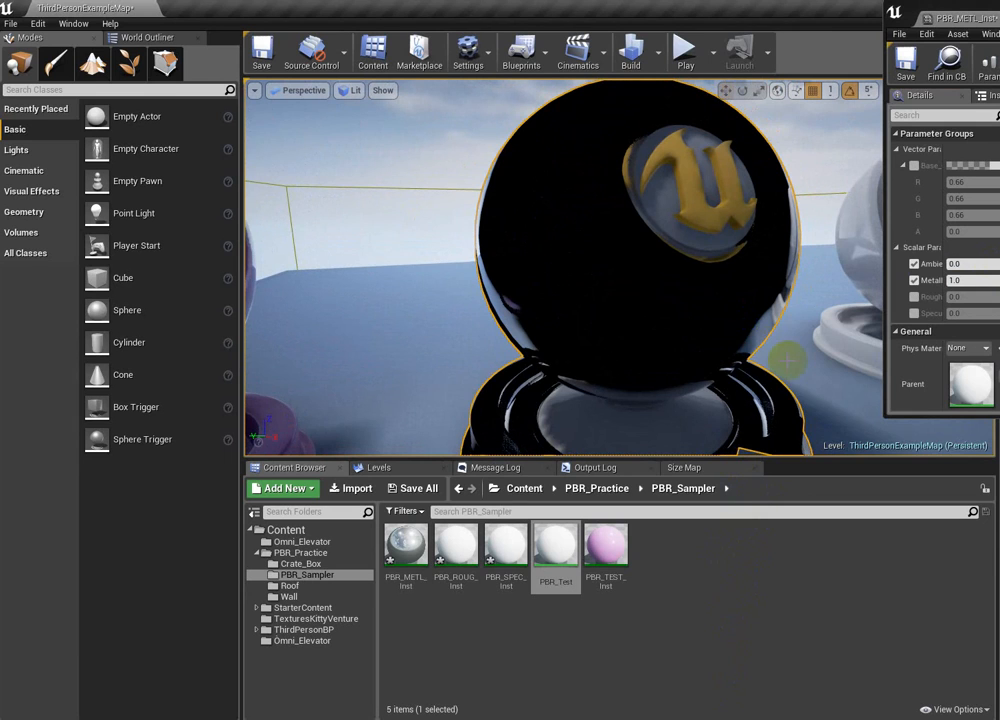
left_click(966, 263)
type("1")
key("Return")
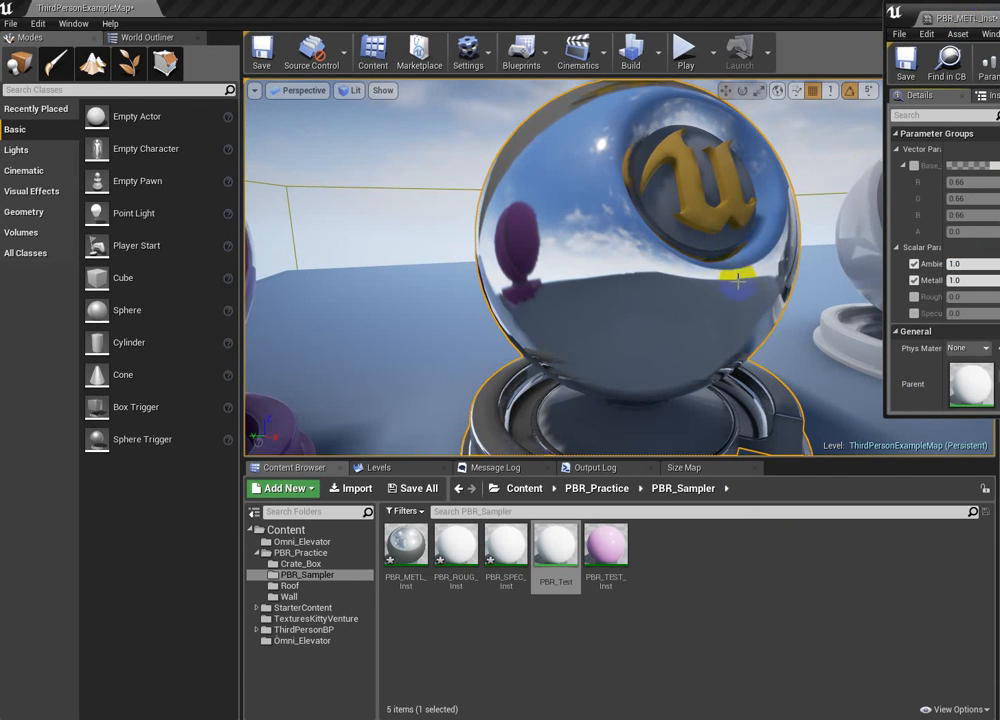
mouse_move(727, 279)
left_mouse_down()
mouse_move(700, 424)
mouse_move(797, 460)
mouse_move(993, 381)
mouse_move(940, 150)
mouse_move(728, 277)
left_mouse_up()
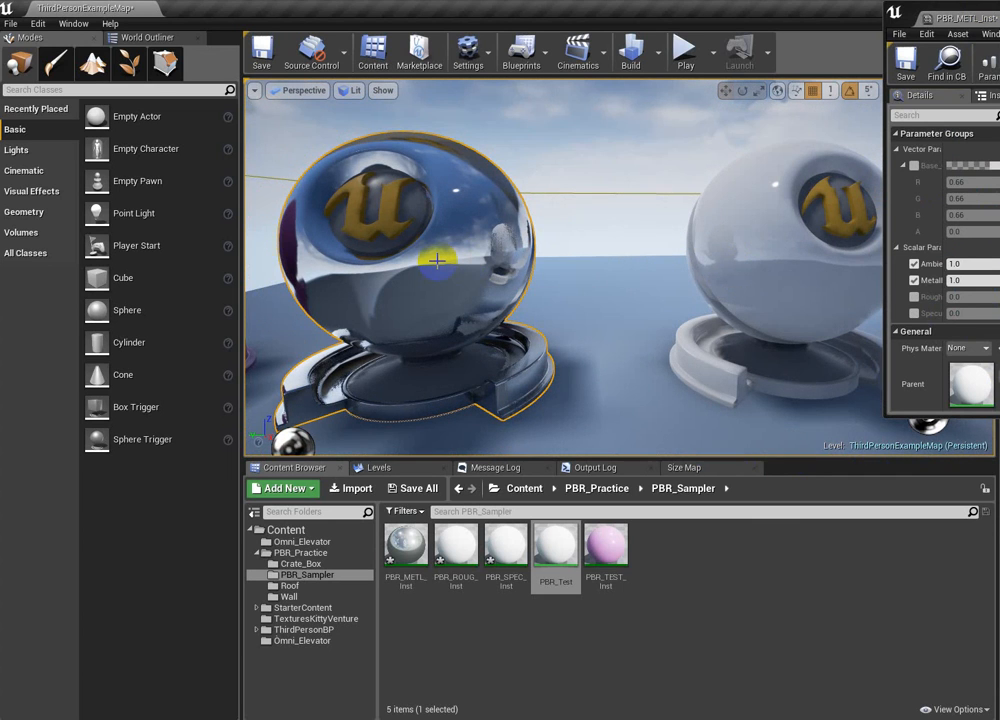
Select the purple ball beside the chrome one and disable its base color override
left_click_drag(621, 276, 337, 230)
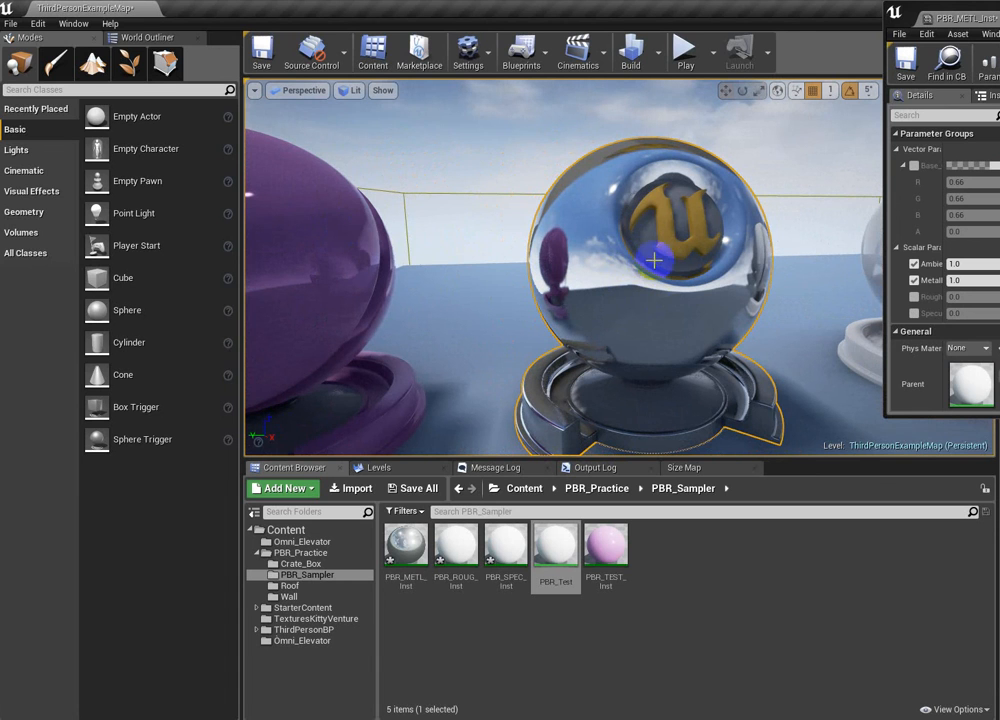
left_click_drag(673, 278, 7, 370)
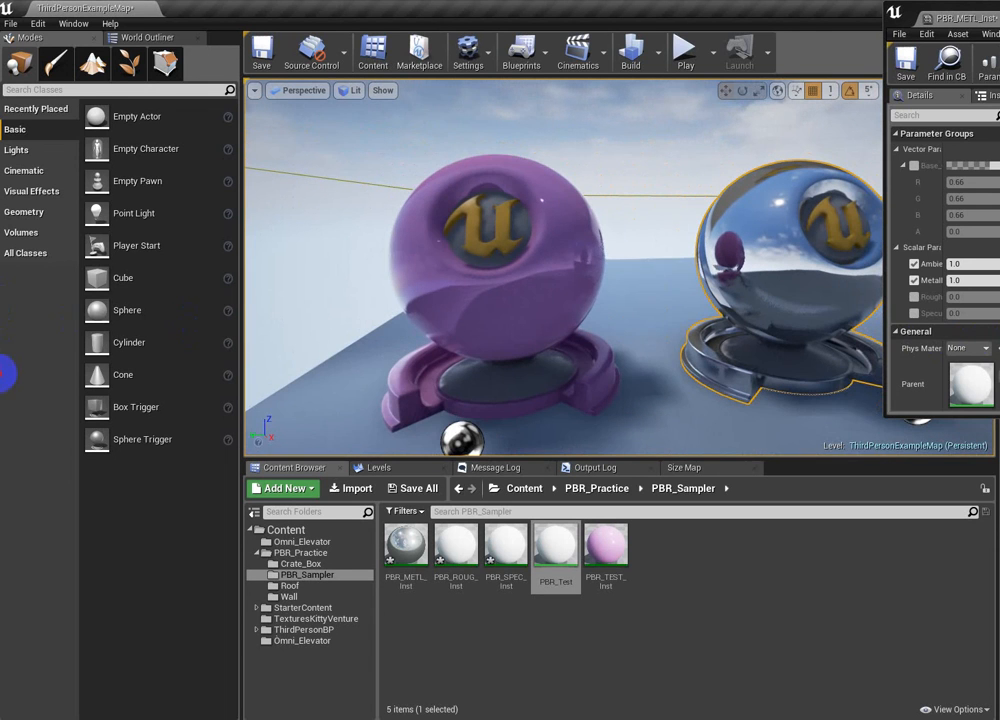
left_click(520, 217)
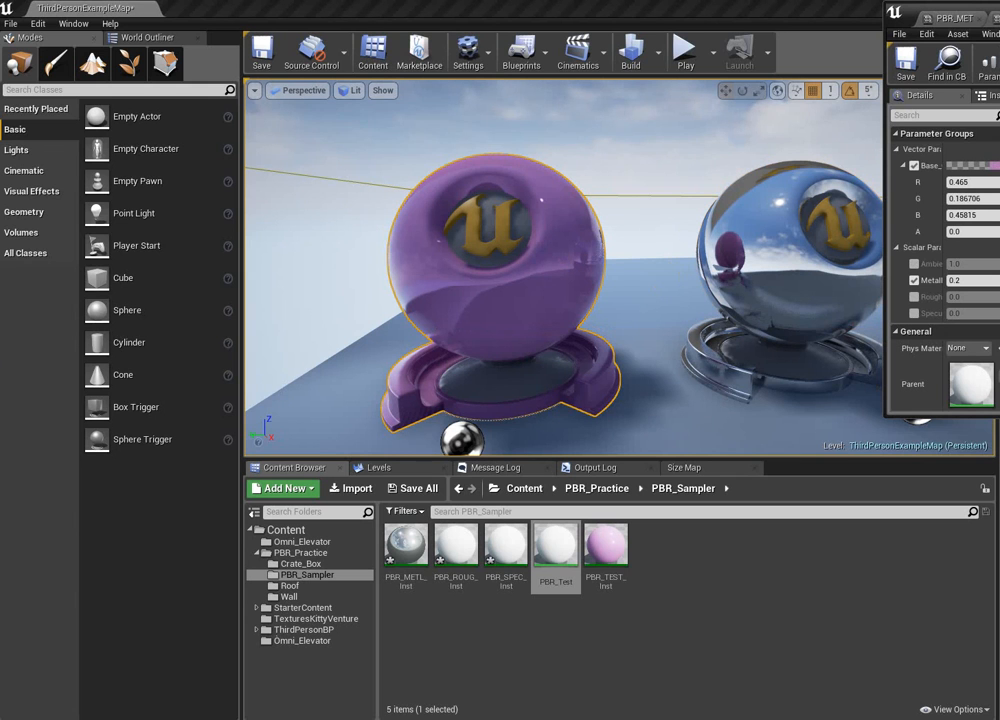
left_click_drag(719, 328, 689, 337, "alt")
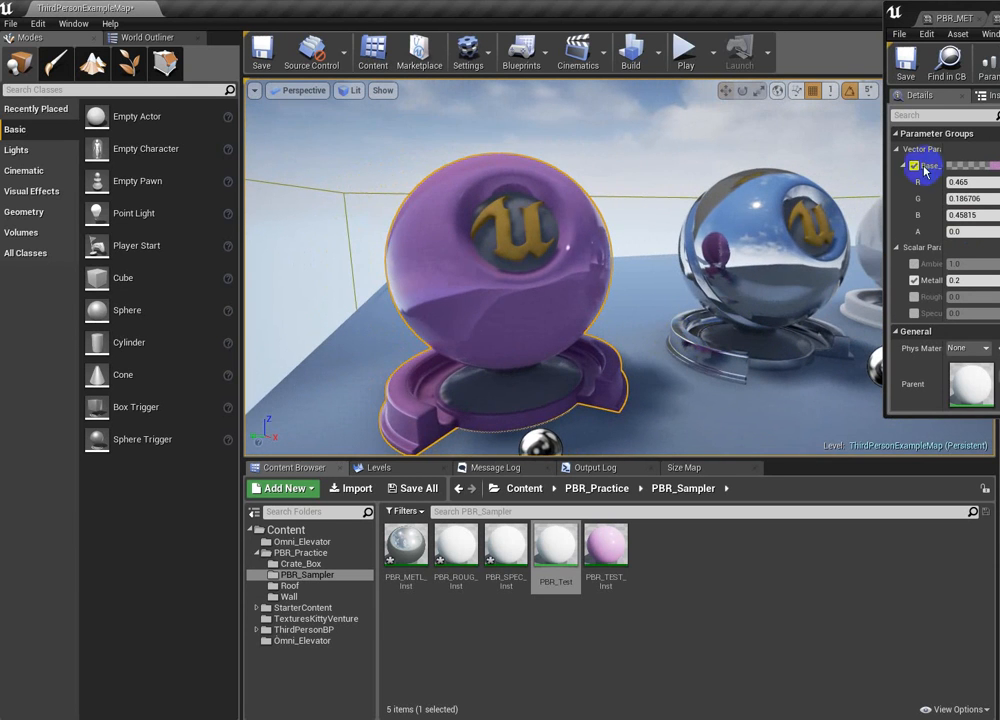
left_click(913, 166)
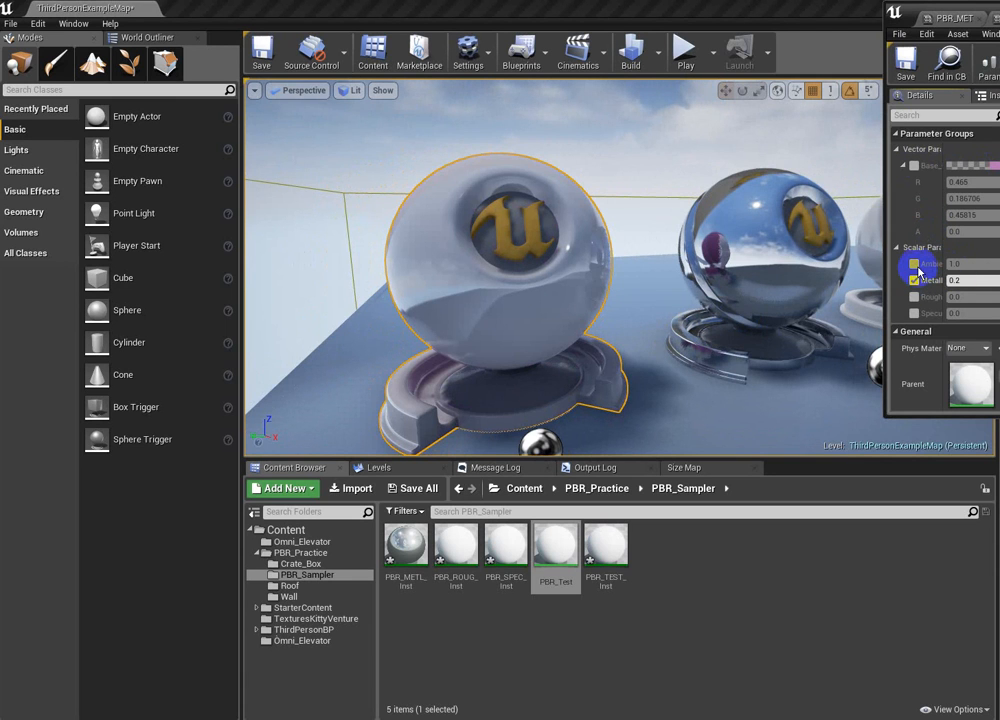
Toggle the Metallic override of PBR_TEST_Inst off and on, and set its value to 1
left_click(914, 281)
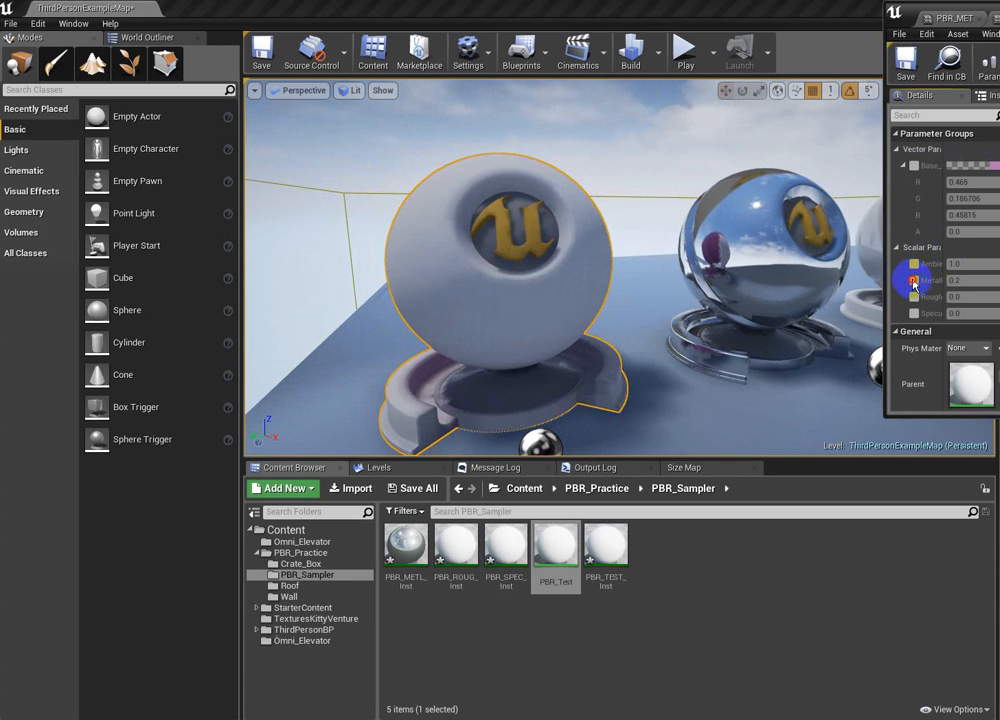
left_click(914, 281)
left_click(960, 281)
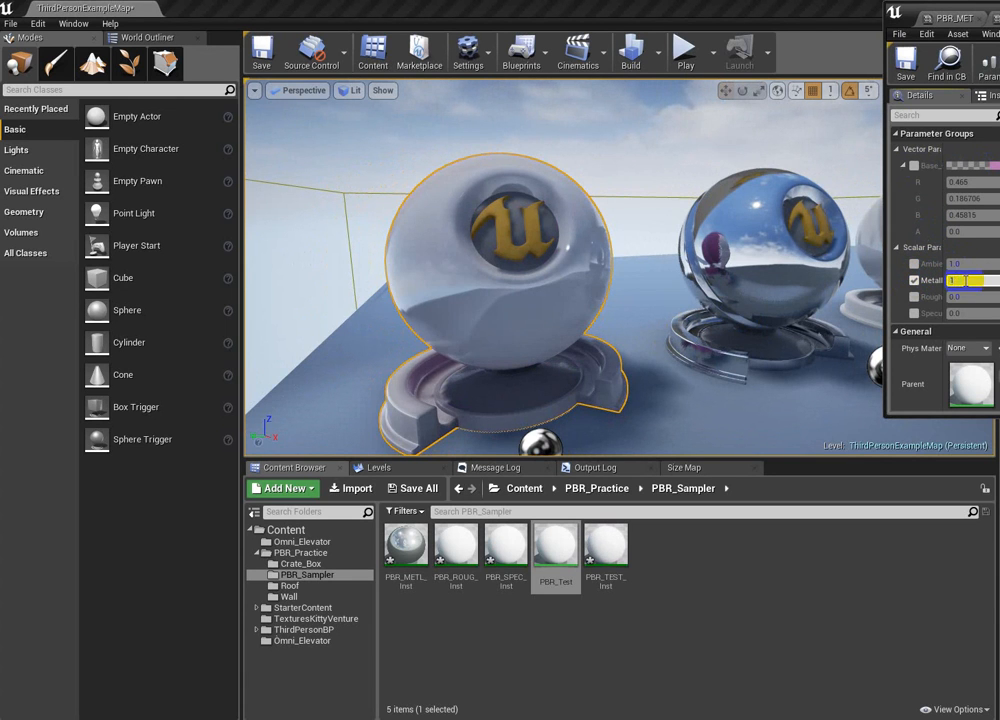
type("1")
key("Return")
left_click_drag(658, 345, 691, 349)
right_click_drag(635, 177, 572, 250)
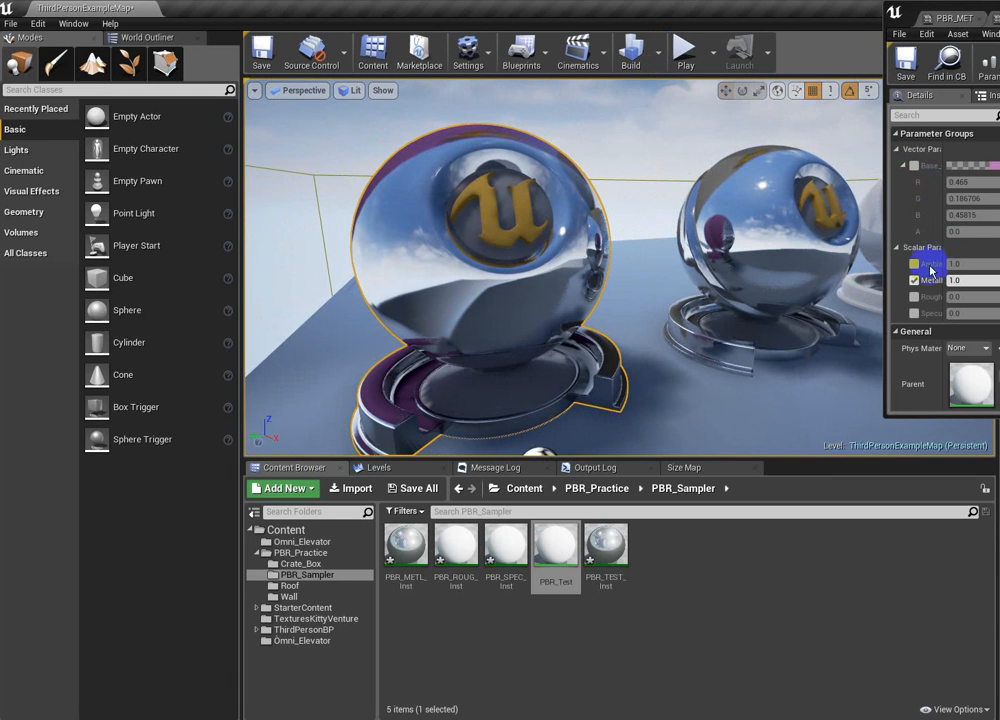
Re-enable the base color override of PBR_TEST_Inst and set the color to black (R, G and B at 0)
left_click(913, 165)
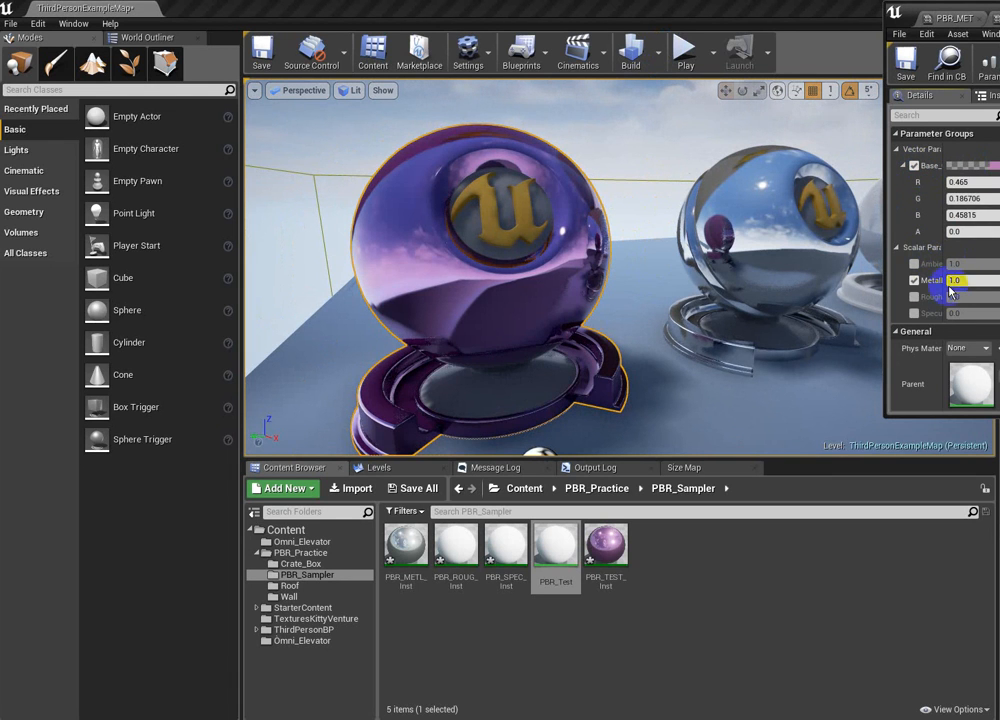
left_click(988, 165)
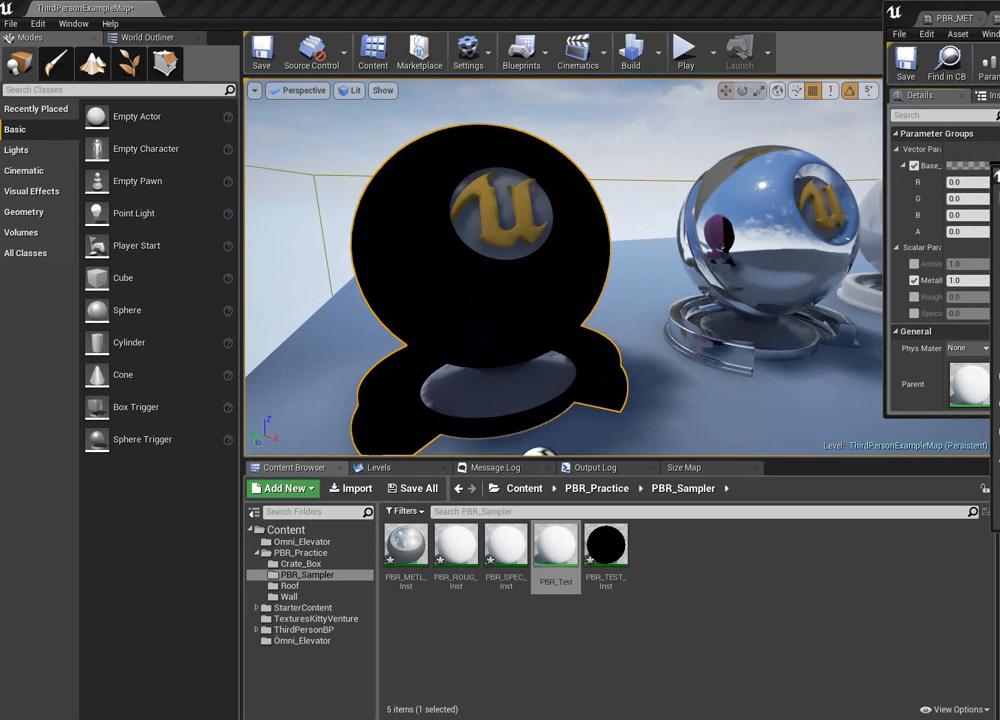
left_click_drag(735, 380, 732, 308)
middle_click_drag(732, 308, 663, 315)
left_click_drag(663, 315, 635, 422)
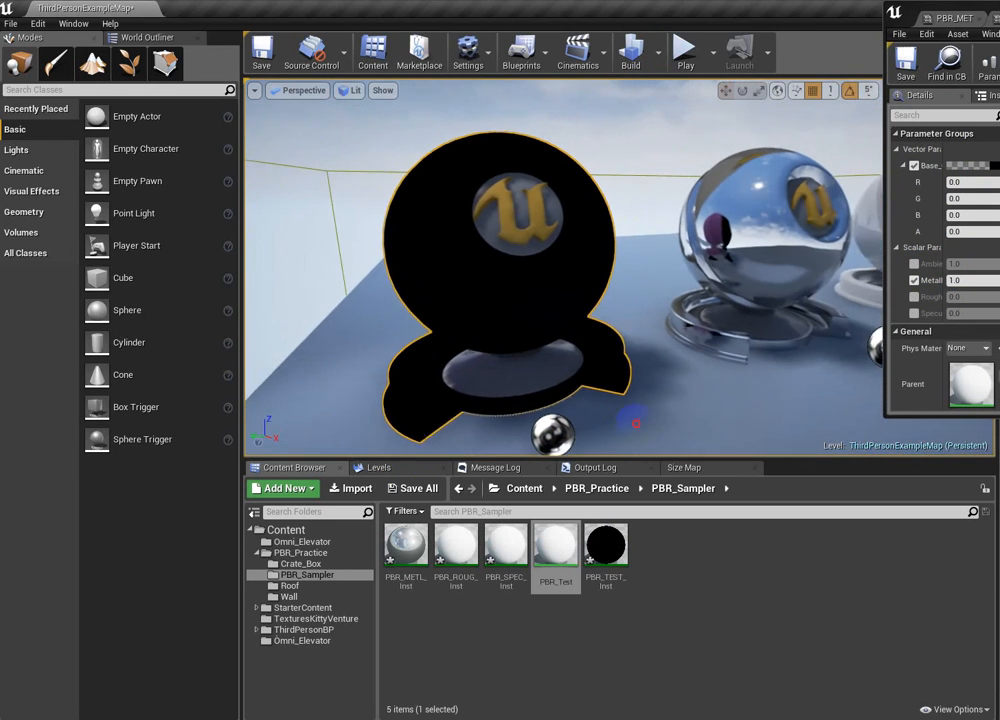
middle_click_drag(635, 423, 577, 415)
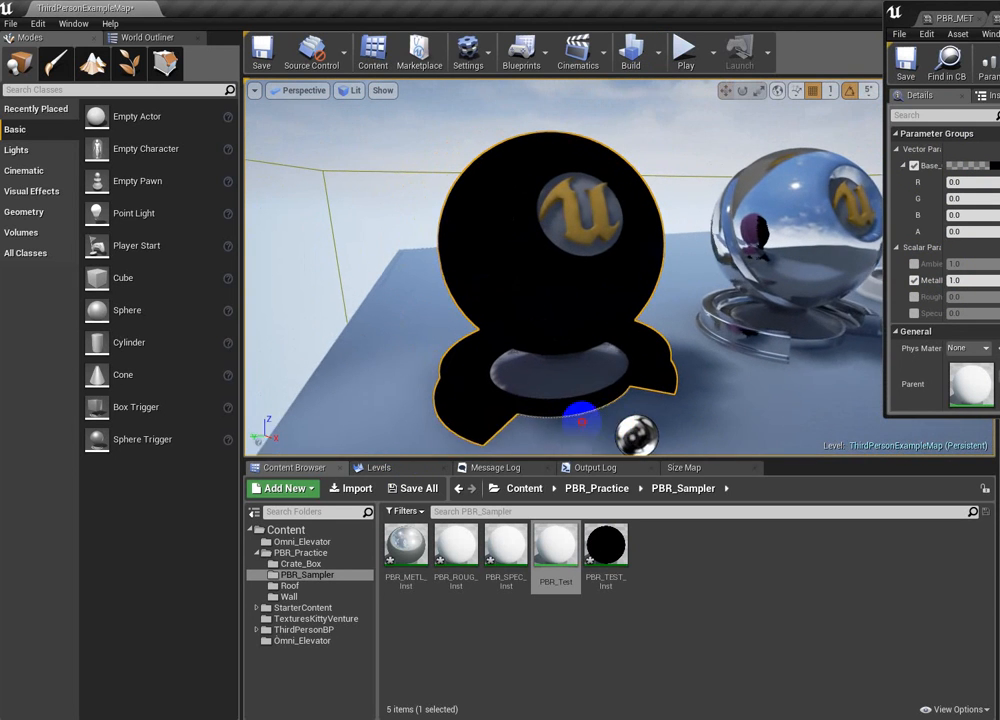
left_click_drag(577, 415, 743, 373)
mouse_move(737, 350)
middle_mouse_down()
mouse_move(735, 367)
mouse_move(732, 352)
middle_mouse_up()
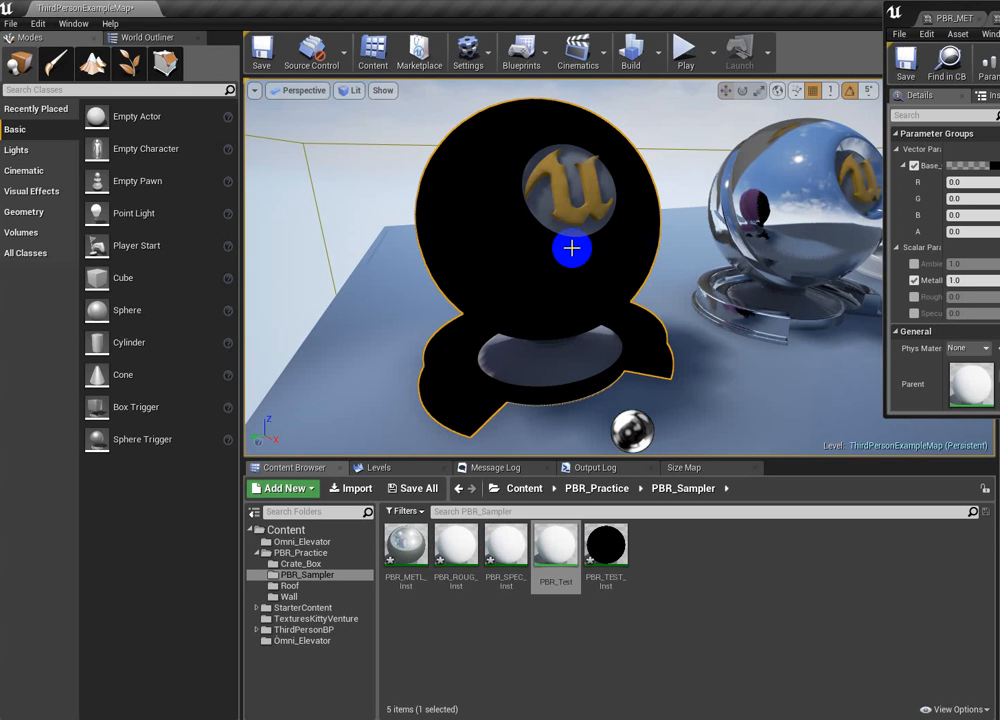
Disable the black ball's Metallic override, enable its Specular override with a value of 1, and inspect the reflections
left_click(913, 281)
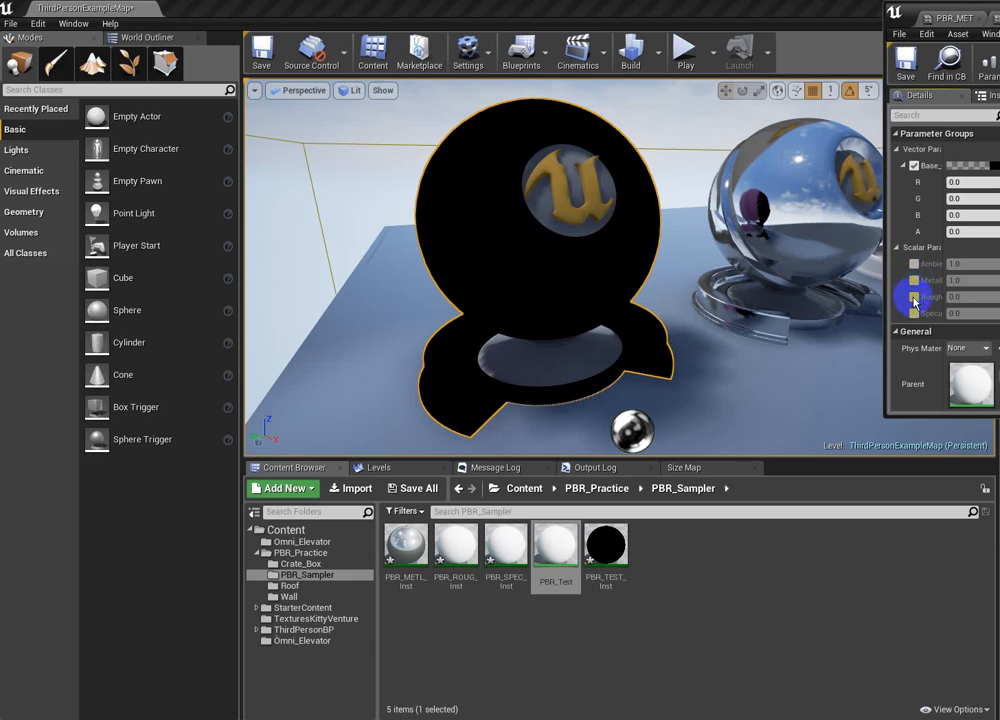
left_click(913, 313)
left_click(960, 314)
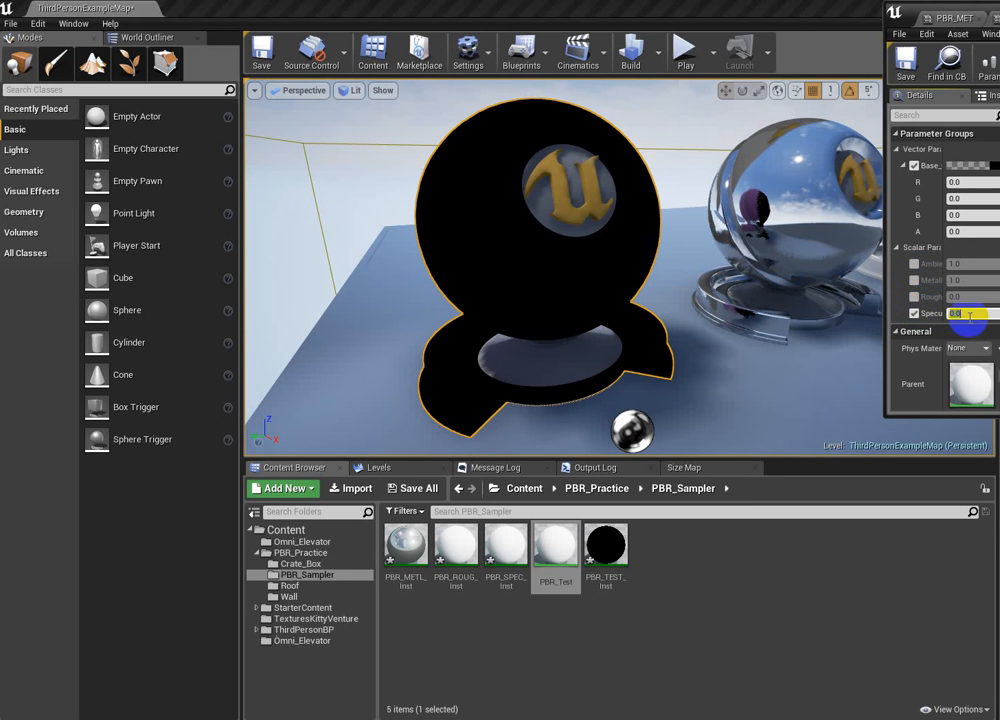
type("1")
key("Return")
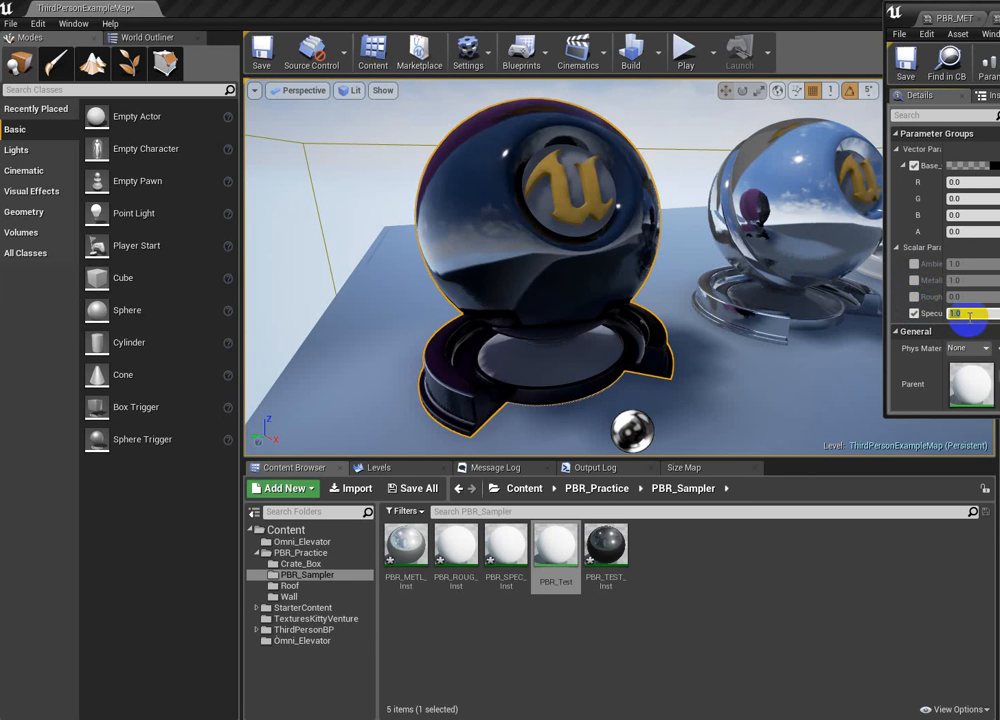
right_click_drag(665, 328, 745, 252)
left_click_drag(745, 252, 462, 296, "alt")
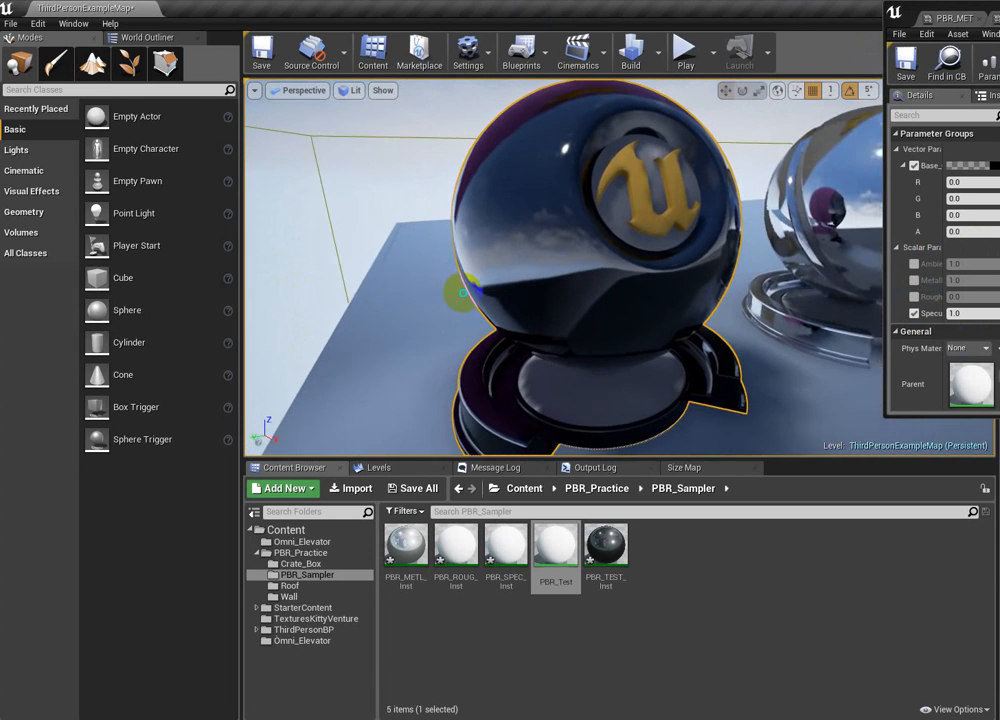
right_click_drag(462, 296, 449, 292)
right_click(730, 371)
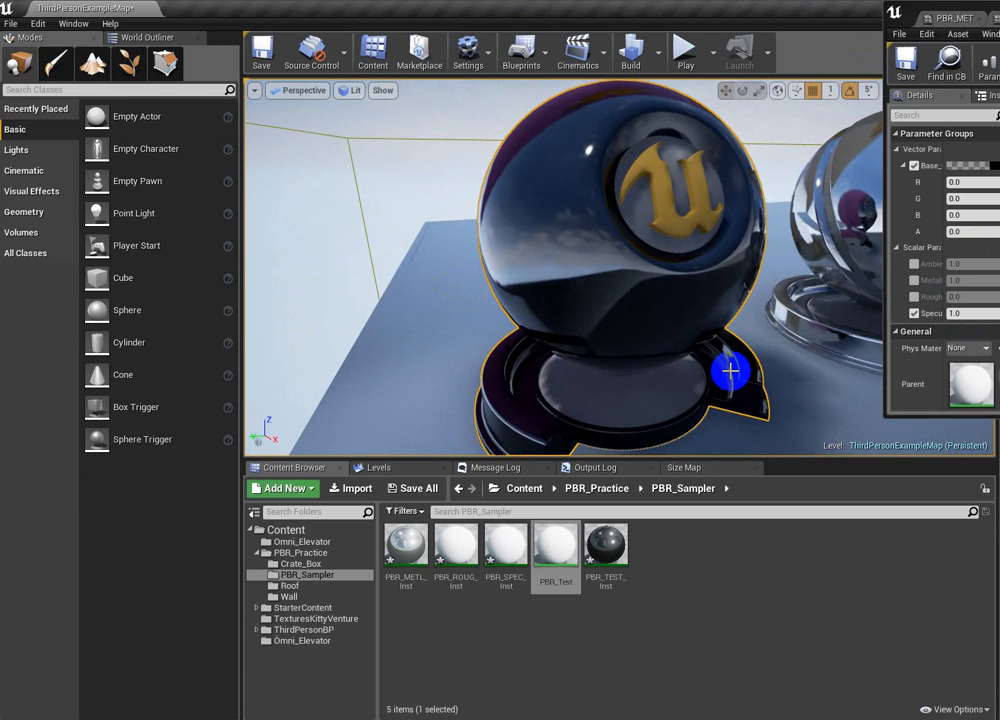